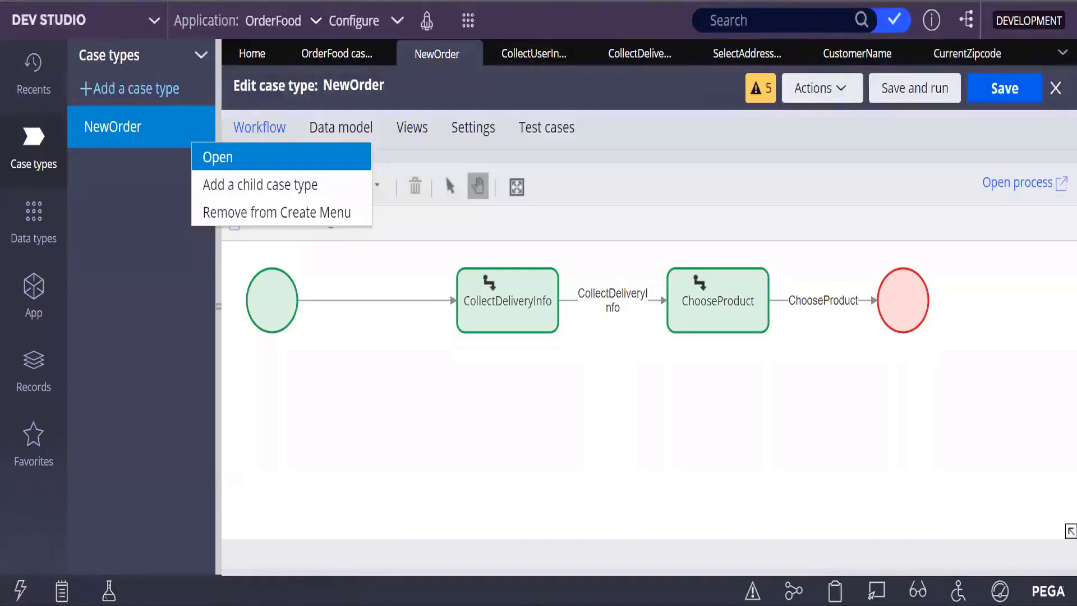
Step: Dismiss the NewOrder case type's options menu in the Case types panel
{"action": "key", "text": "Down"}
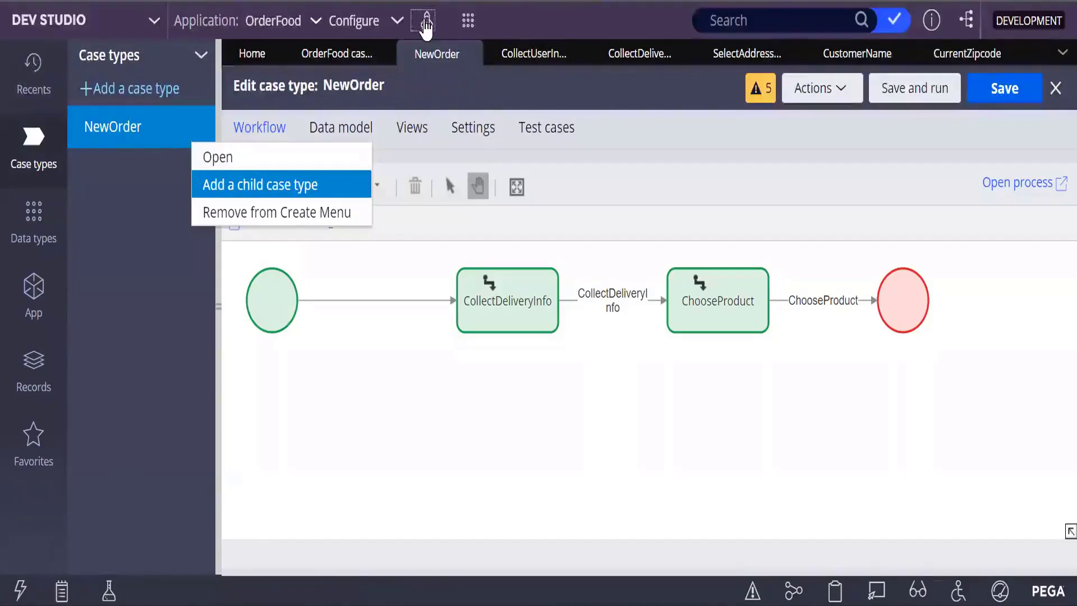
{"action": "key", "text": "Escape"}
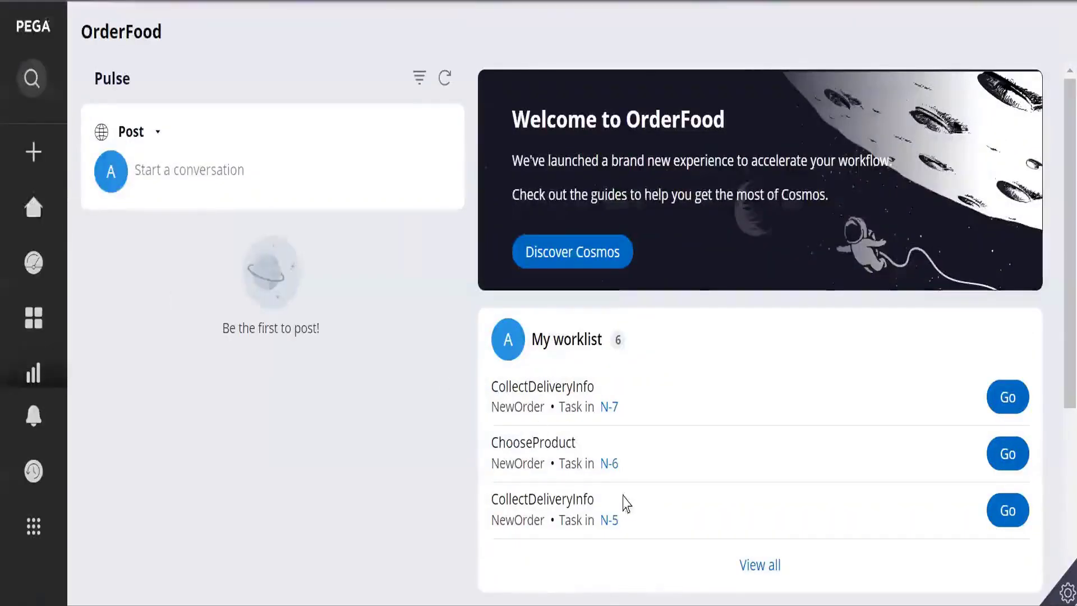
Step: Create a new NewOrder case and open its CollectDeliveryInfo task
{"action": "mouse_move", "coordinate": [34, 262]}
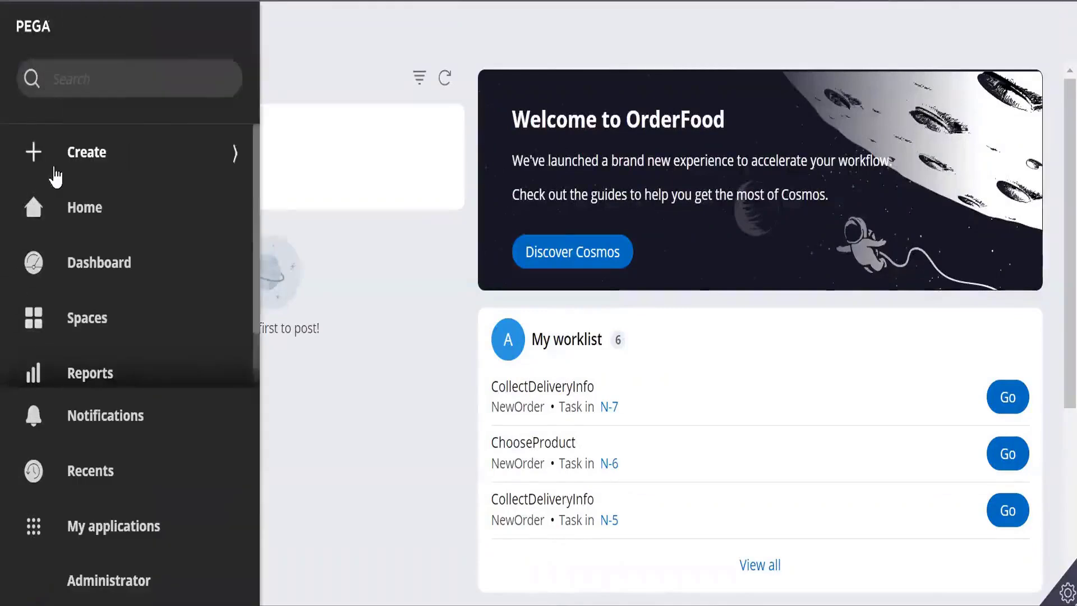
{"action": "left_click", "coordinate": [256, 161]}
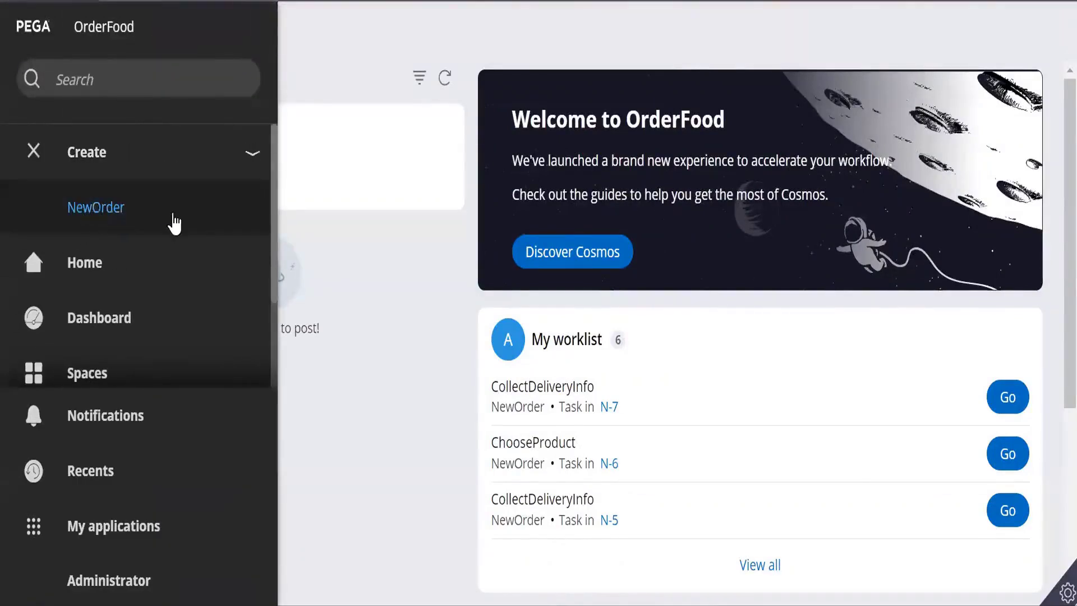
{"action": "left_click", "coordinate": [96, 212]}
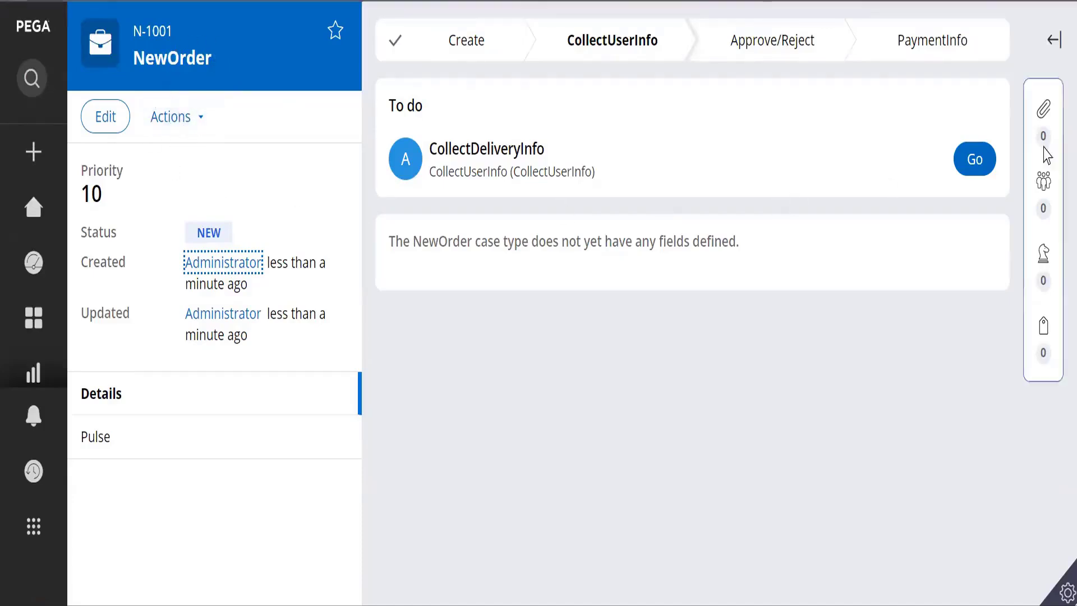
{"action": "left_click", "coordinate": [989, 161]}
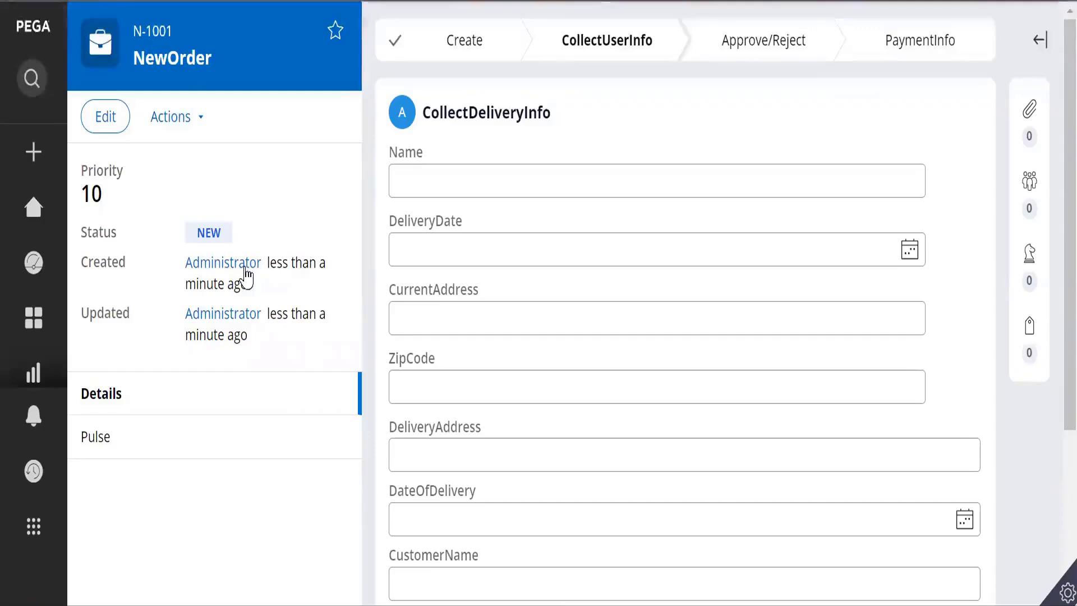
Step: Scroll through the empty CollectDeliveryInfo form to review its fields, Name through CurrentZipcode
{"action": "scroll", "coordinate": [560, 337], "scroll_direction": "down", "scroll_amount": 2}
{"action": "scroll", "coordinate": [561, 358], "scroll_direction": "down", "scroll_amount": 3}
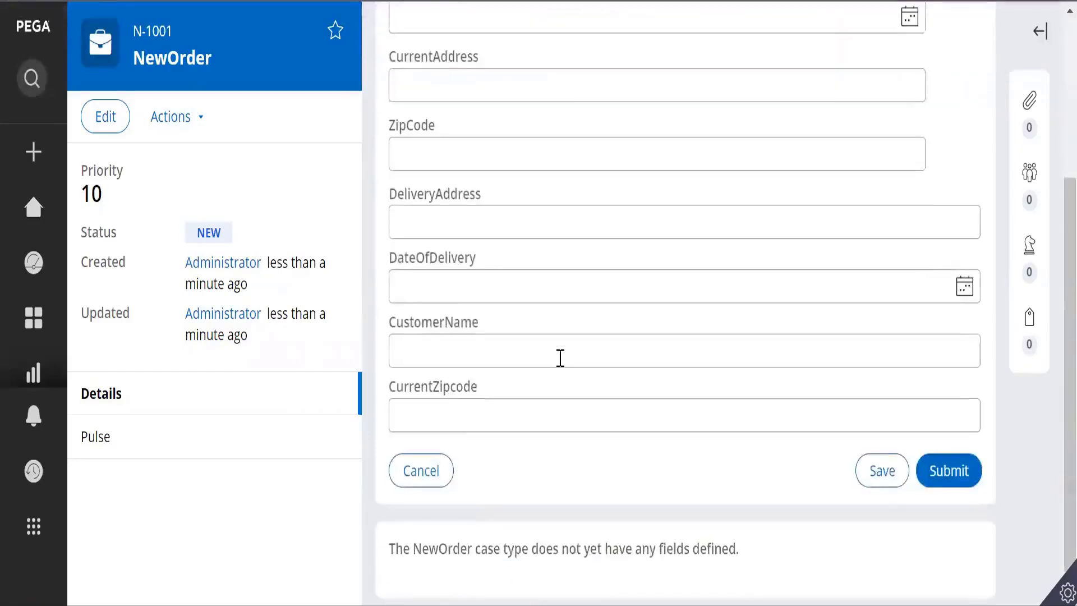
{"action": "scroll", "coordinate": [561, 357], "scroll_direction": "up", "scroll_amount": 5}
{"action": "scroll", "coordinate": [560, 357], "scroll_direction": "down", "scroll_amount": 4}
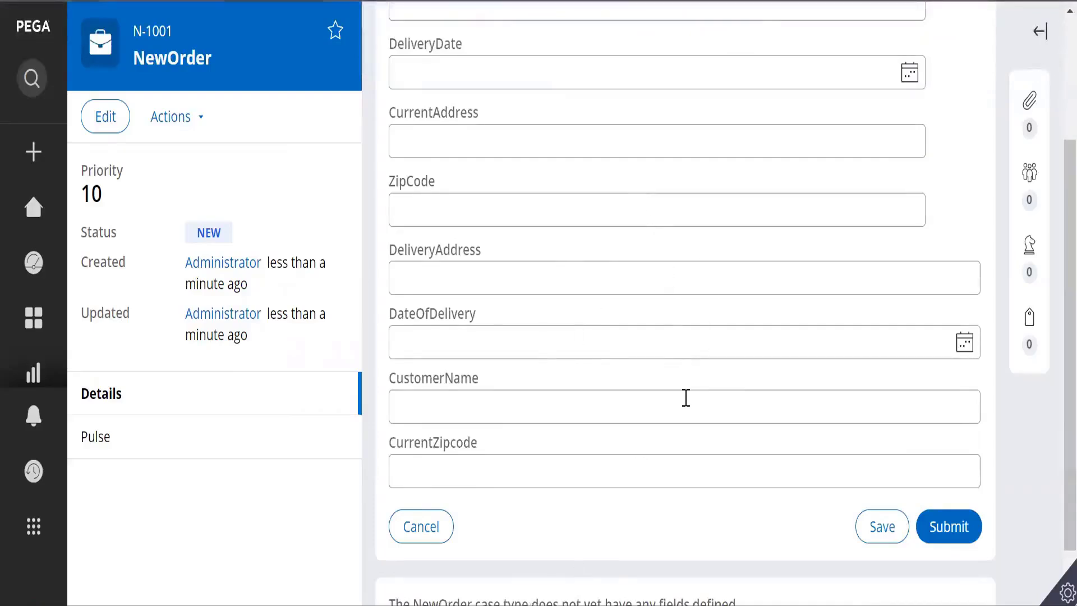
{"action": "scroll", "coordinate": [686, 397], "scroll_direction": "up", "scroll_amount": 4}
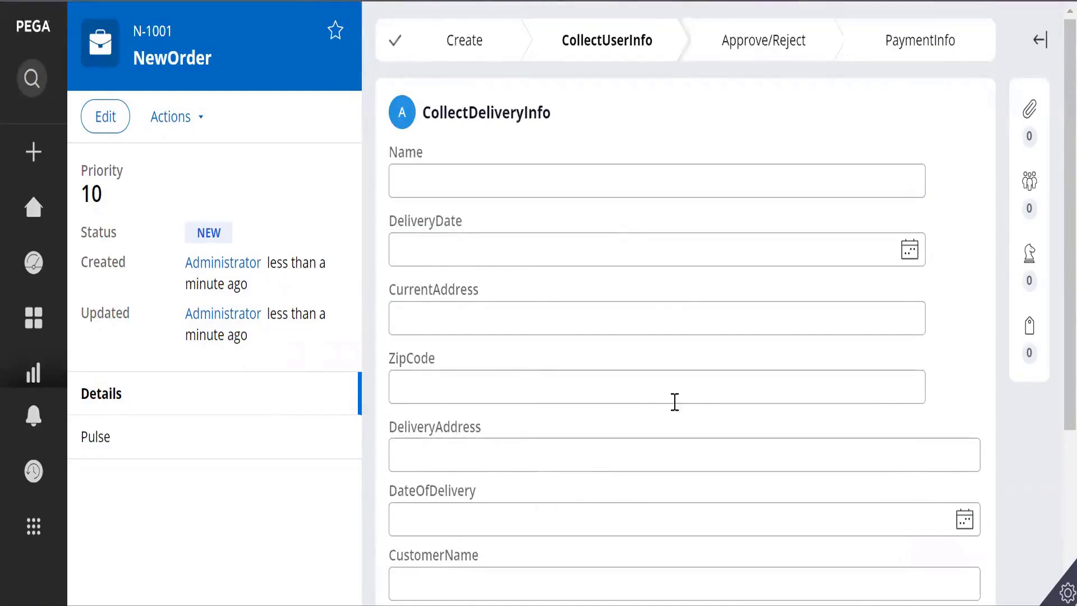
{"action": "scroll", "coordinate": [649, 499], "scroll_direction": "down", "scroll_amount": 3}
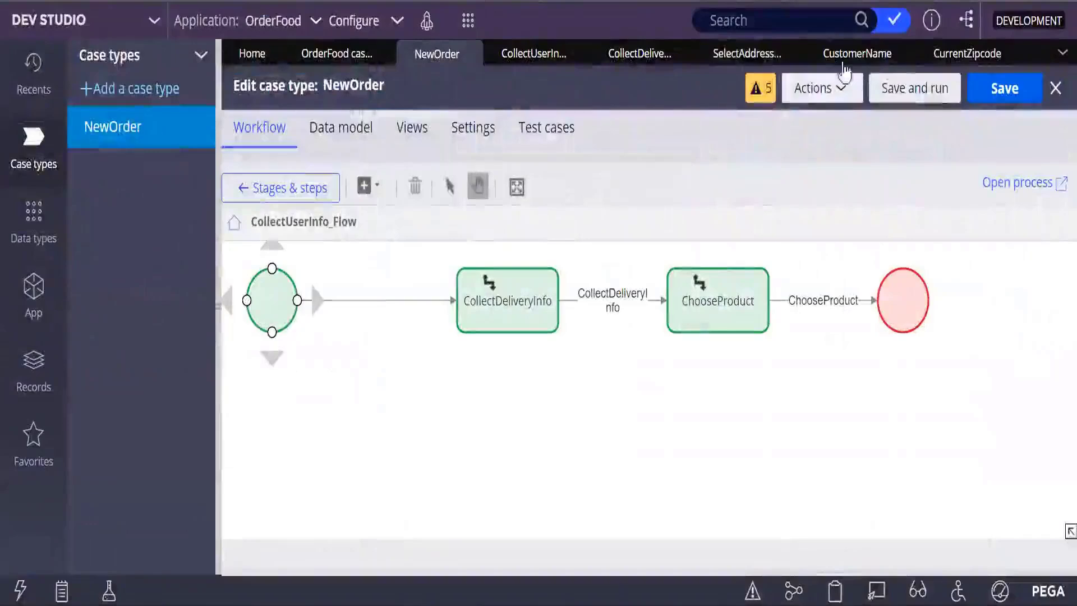
Step: Open the SelectAddressInfo section and browse the Action, Pickers and Data display control menus
{"action": "left_click", "coordinate": [749, 54]}
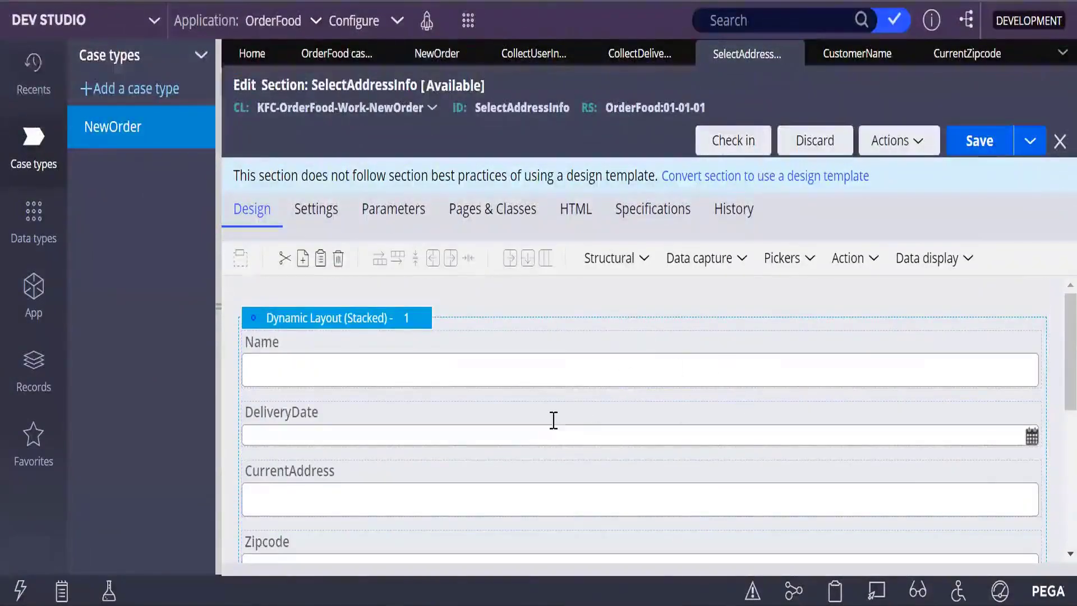
{"action": "left_click", "coordinate": [874, 259]}
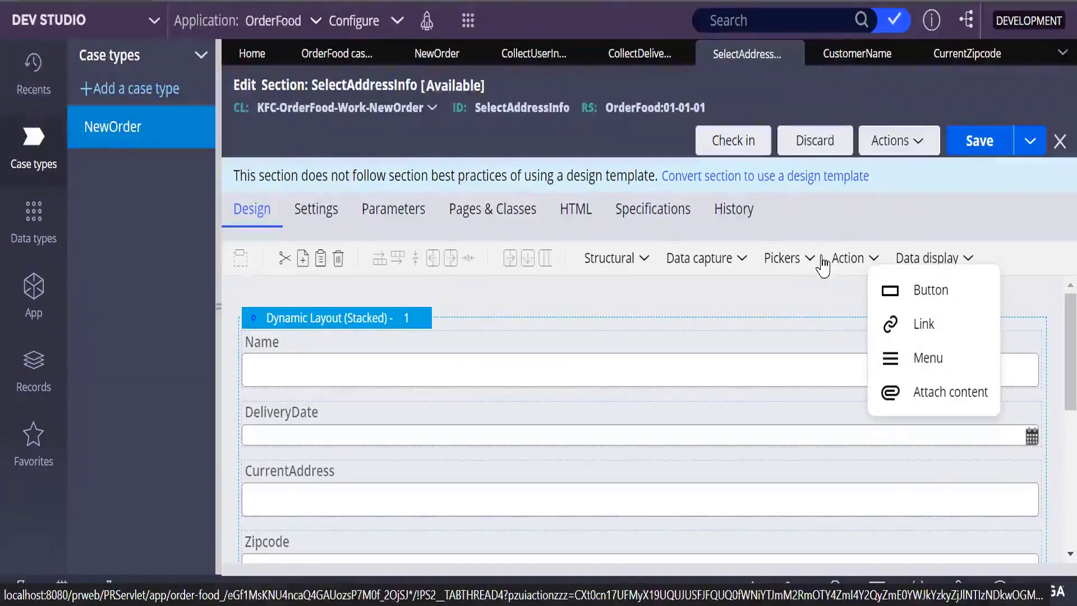
{"action": "left_click", "coordinate": [920, 258]}
{"action": "left_click", "coordinate": [971, 262]}
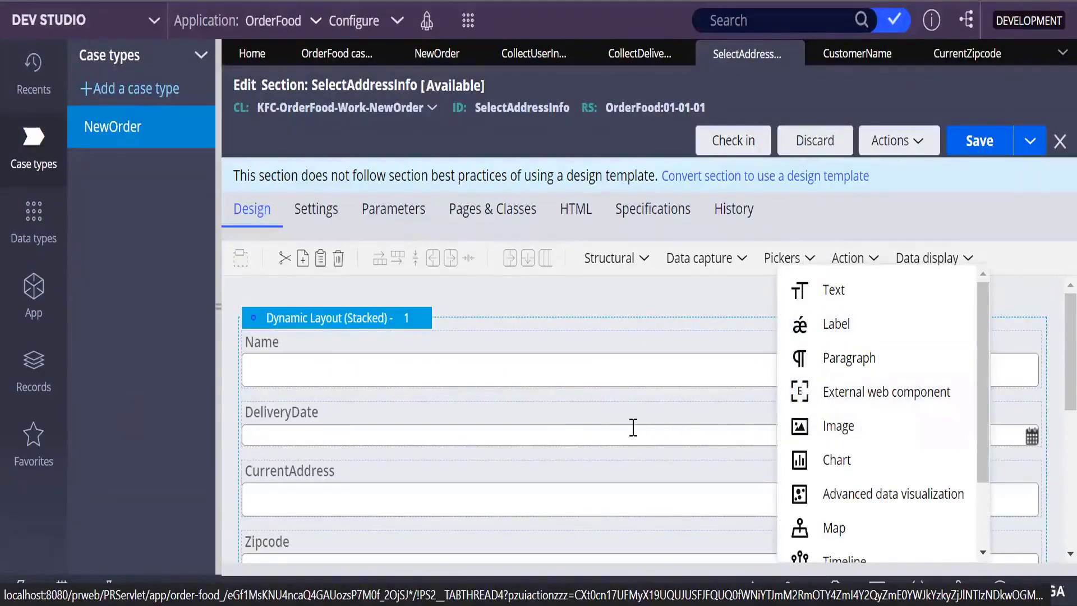
{"action": "scroll", "coordinate": [632, 428], "scroll_direction": "down", "scroll_amount": 3}
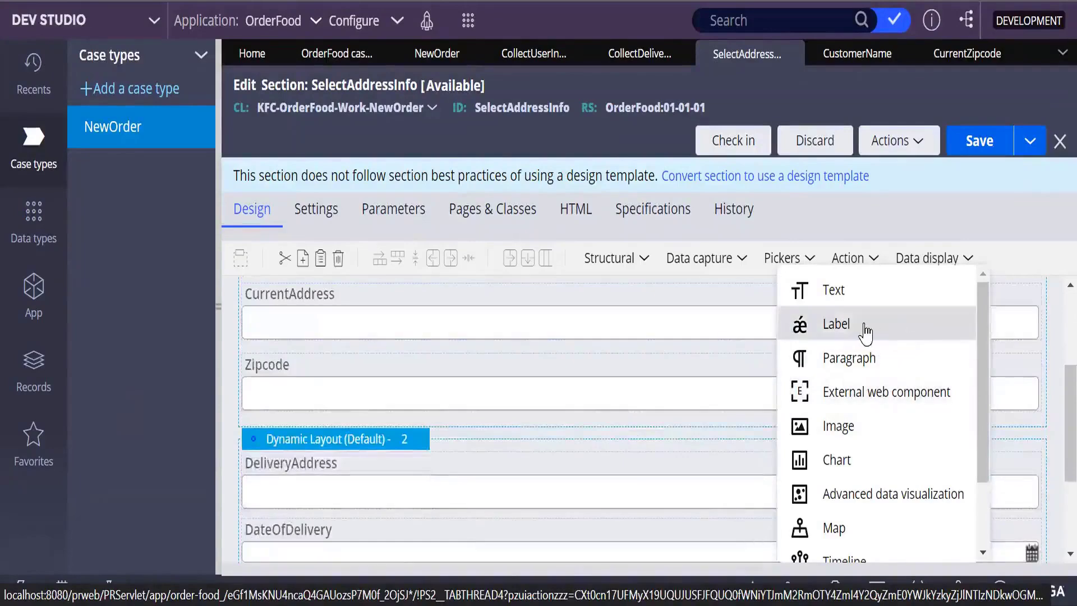
Step: Try placing a label into the section, then open and close the section's actions list
{"action": "mouse_move", "coordinate": [863, 328]}
{"action": "left_mouse_down"}
{"action": "mouse_move", "coordinate": [481, 473]}
{"action": "mouse_move", "coordinate": [420, 430]}
{"action": "left_mouse_up"}
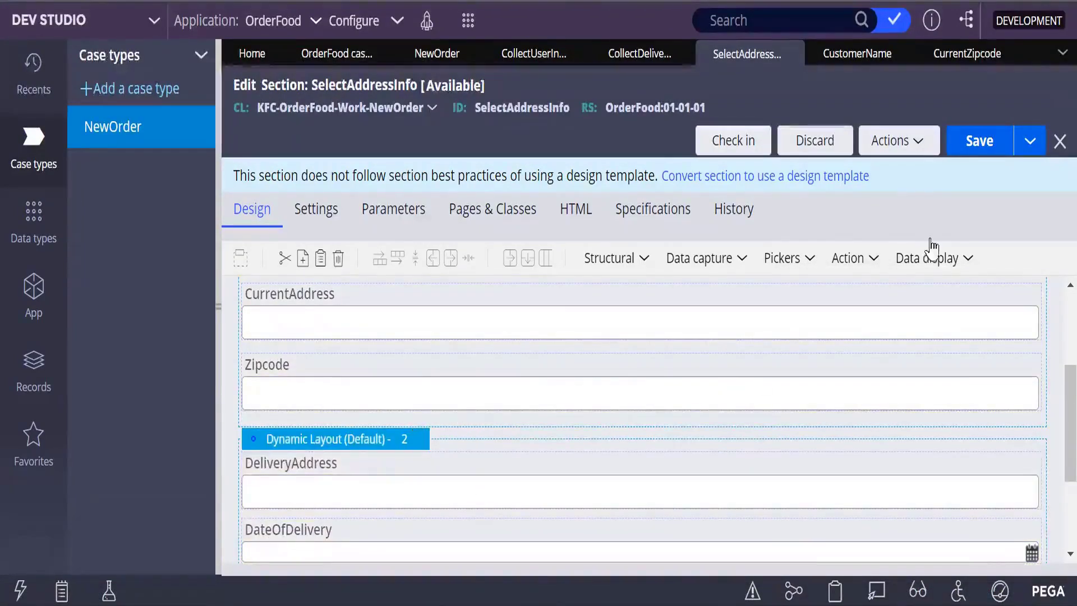
{"action": "left_click", "coordinate": [920, 141]}
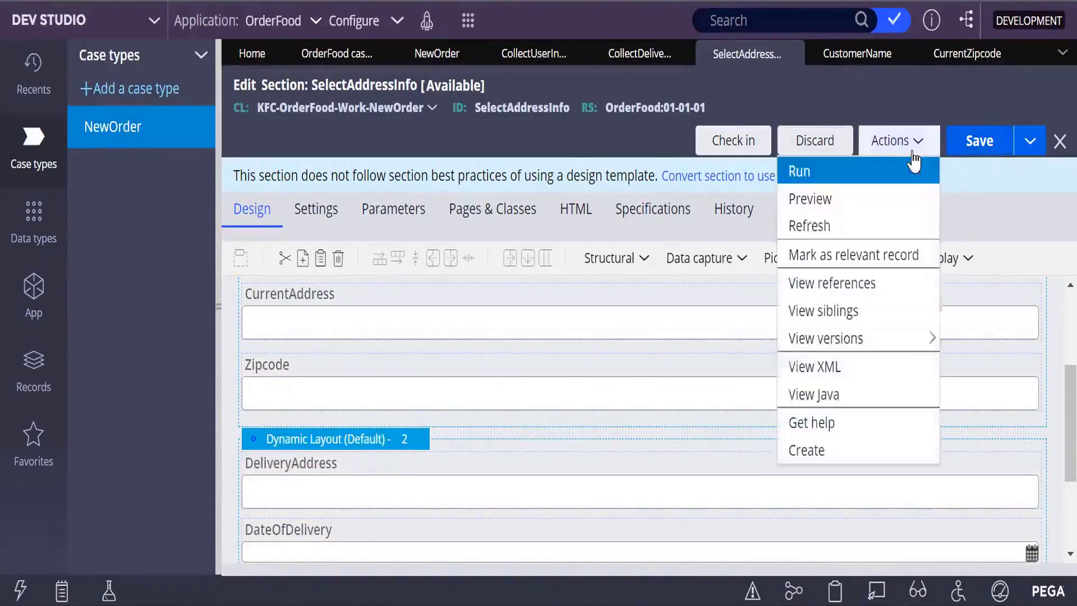
{"action": "left_click", "coordinate": [984, 222]}
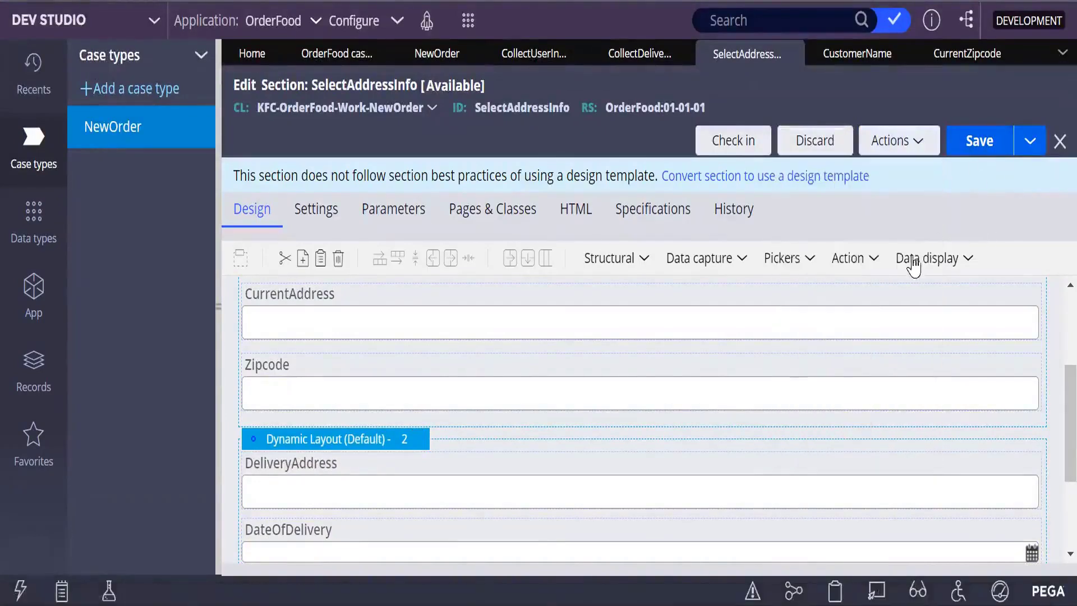
Step: Add a Data display Label to the first dynamic layout, placed below Zipcode
{"action": "left_click", "coordinate": [968, 261]}
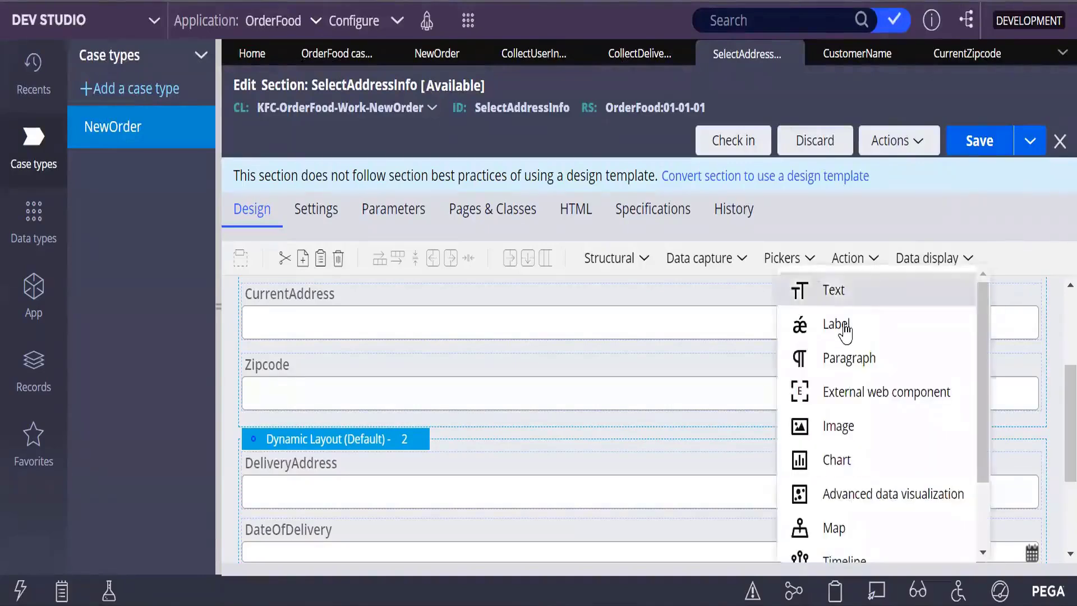
{"action": "mouse_move", "coordinate": [844, 331]}
{"action": "left_mouse_down"}
{"action": "mouse_move", "coordinate": [596, 387]}
{"action": "mouse_move", "coordinate": [539, 414]}
{"action": "mouse_move", "coordinate": [559, 408]}
{"action": "left_mouse_up"}
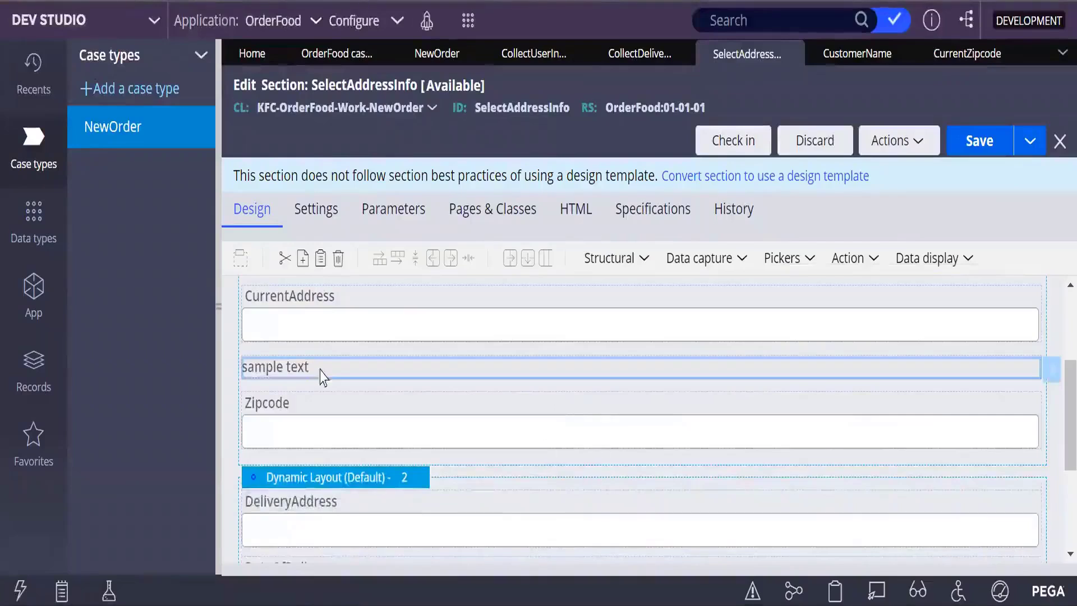
{"action": "left_click_drag", "start_coordinate": [345, 440], "coordinate": [349, 490]}
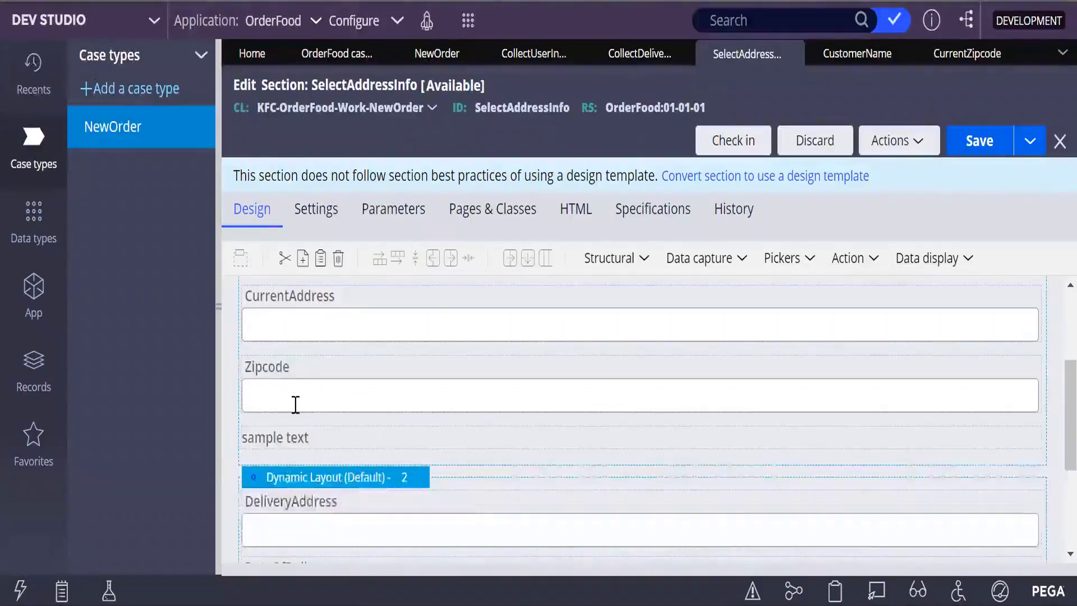
Step: Copy the sample text label from its right-click menu
{"action": "left_click", "coordinate": [273, 443]}
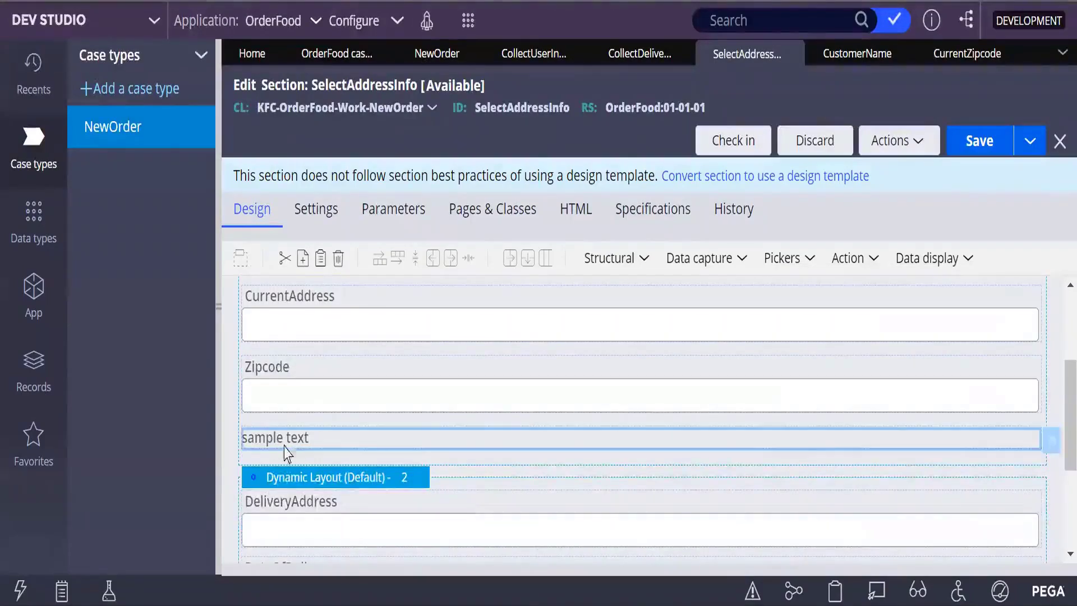
{"action": "right_click", "coordinate": [352, 438]}
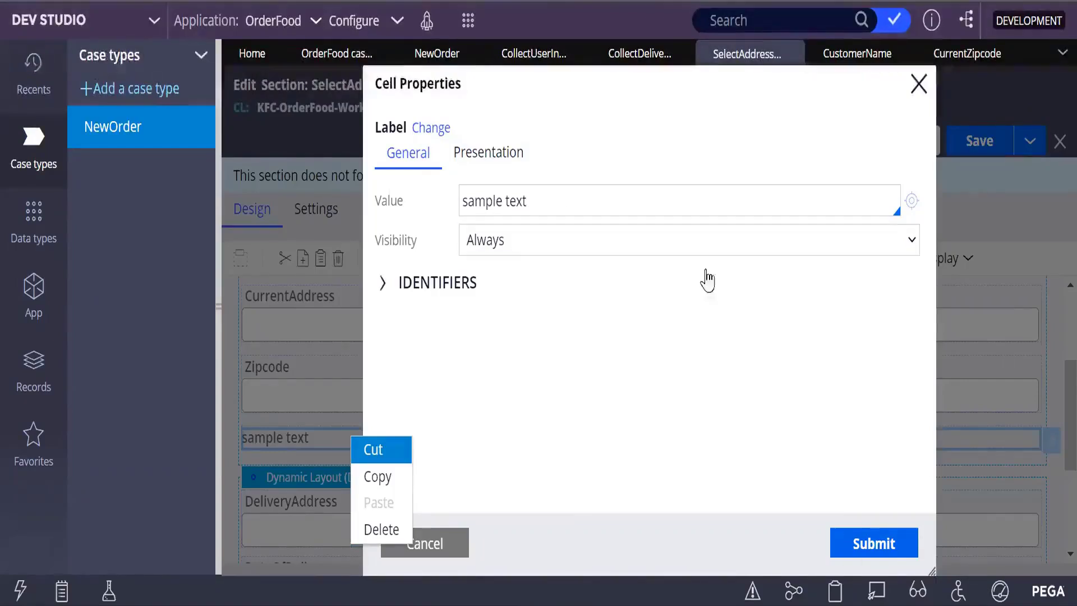
{"action": "left_click", "coordinate": [453, 547]}
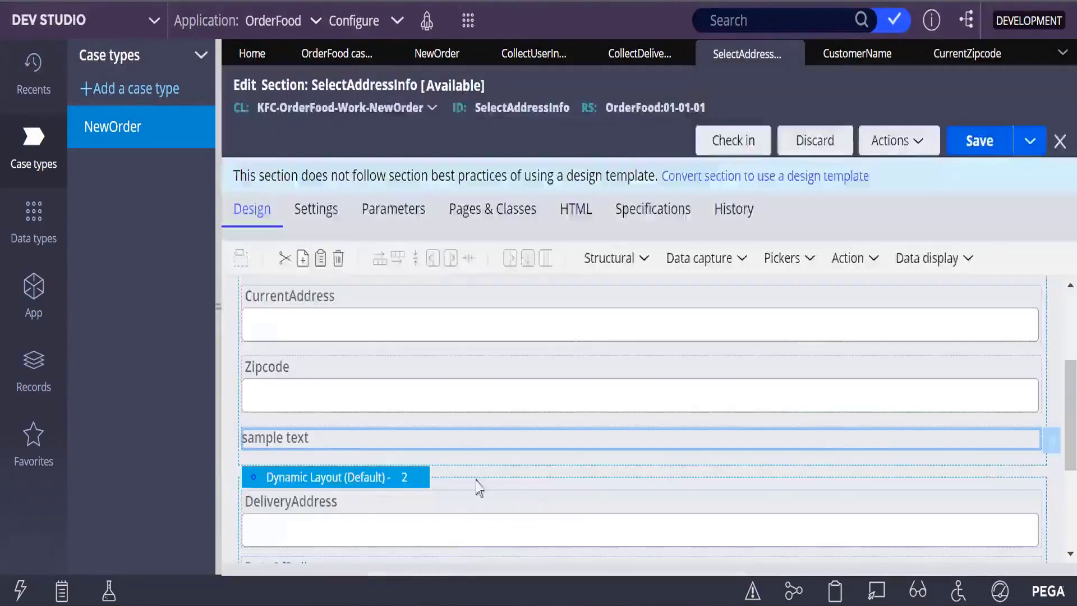
{"action": "right_click", "coordinate": [374, 447]}
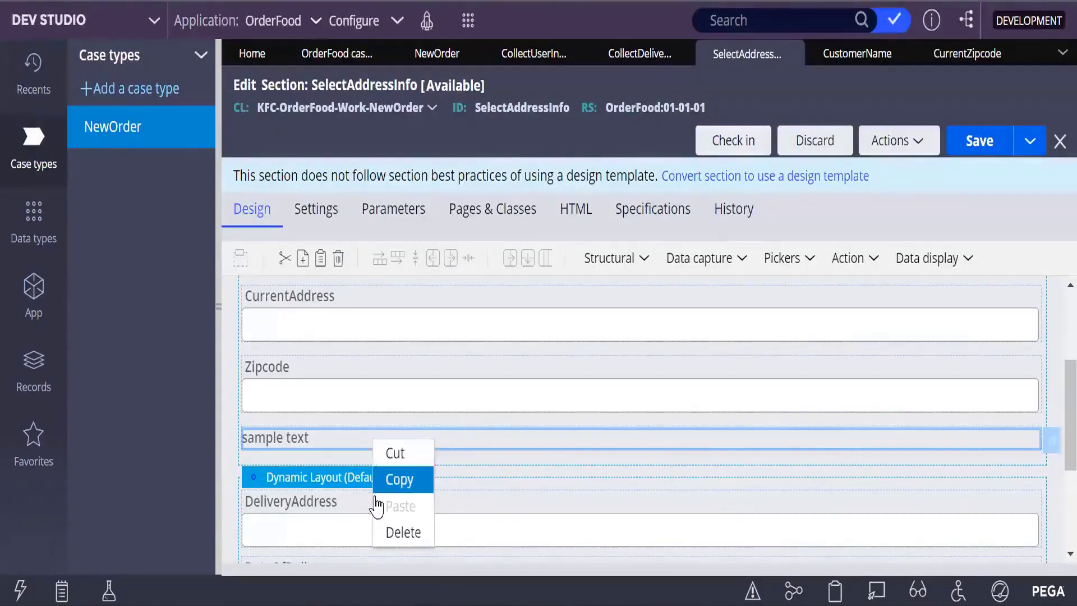
{"action": "left_click", "coordinate": [410, 487]}
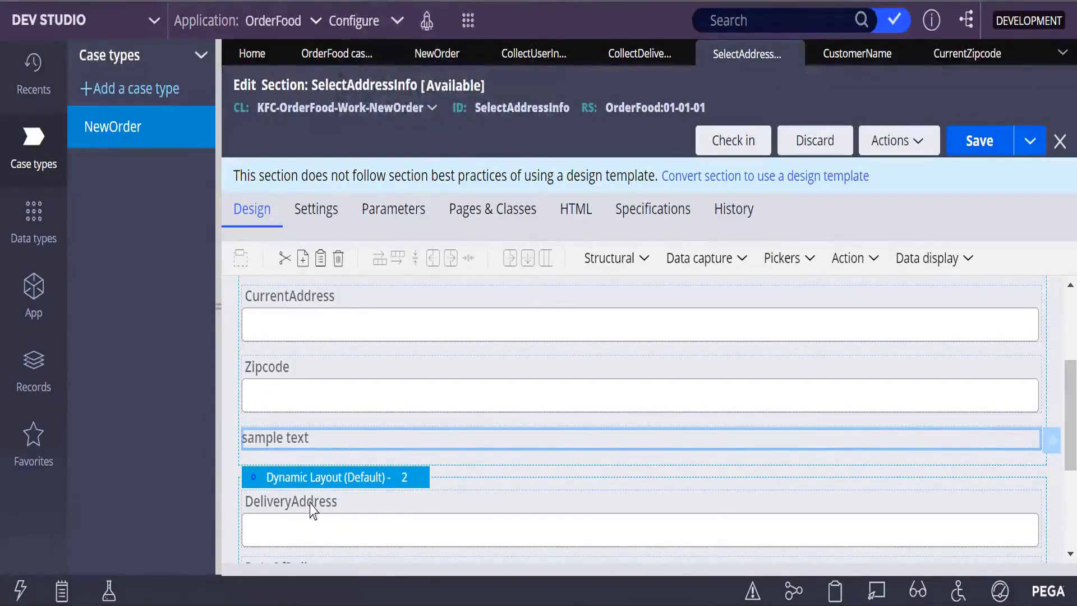
{"action": "scroll", "coordinate": [376, 456], "scroll_direction": "up", "scroll_amount": 3}
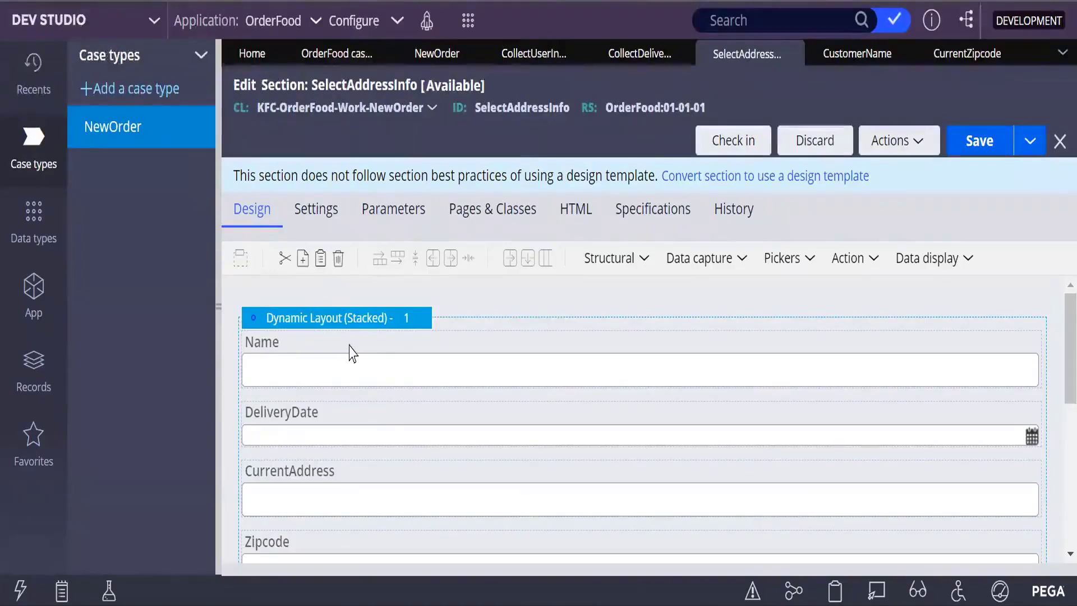
Step: Paste the copied sample text label at the Name field and move it above Name
{"action": "right_click", "coordinate": [265, 340]}
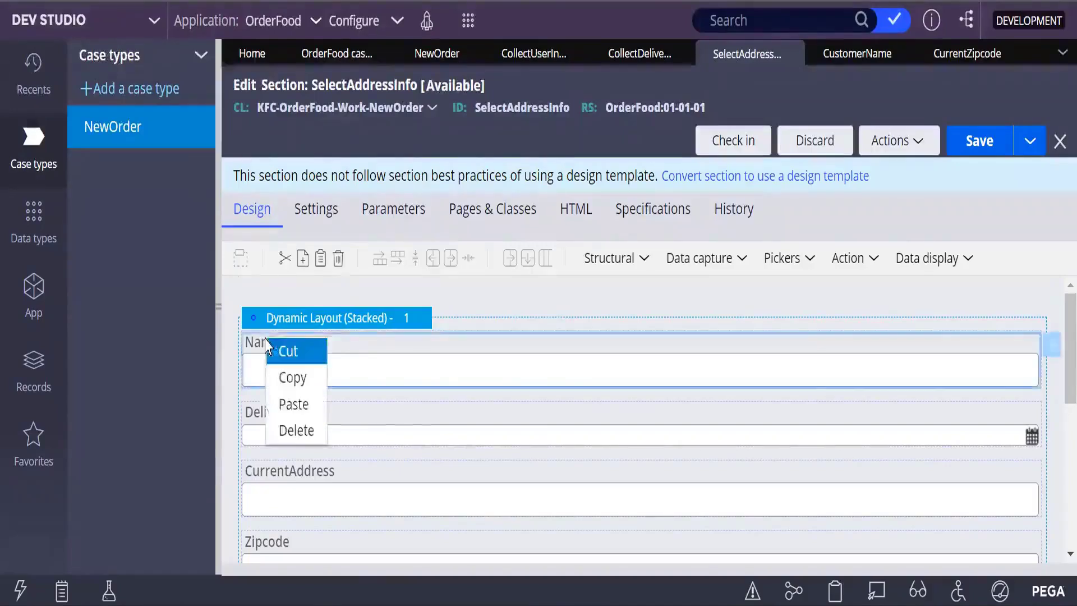
{"action": "left_click", "coordinate": [302, 404]}
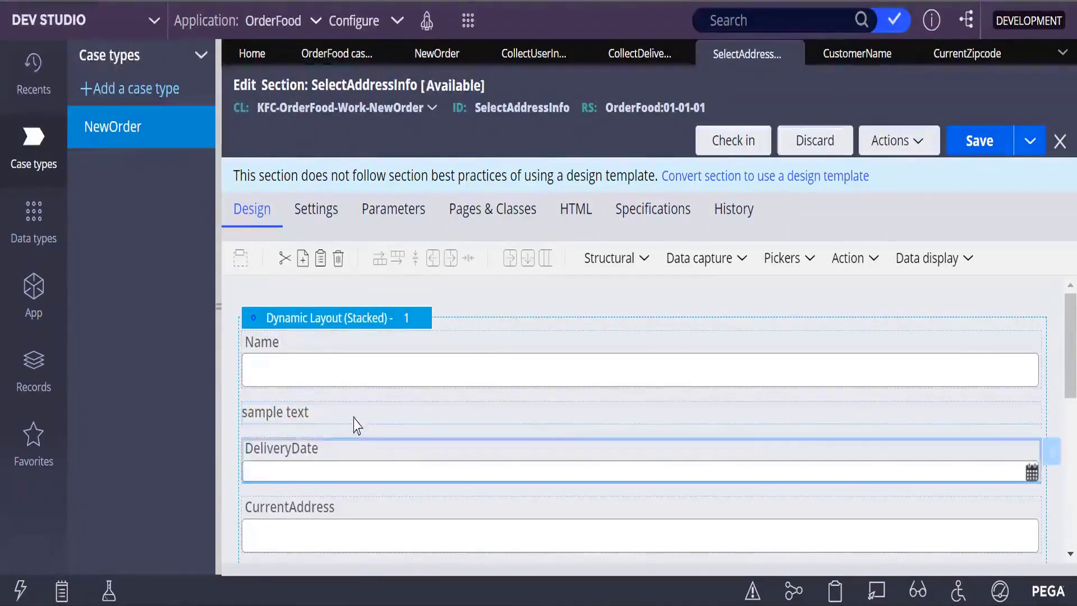
{"action": "left_click", "coordinate": [359, 381]}
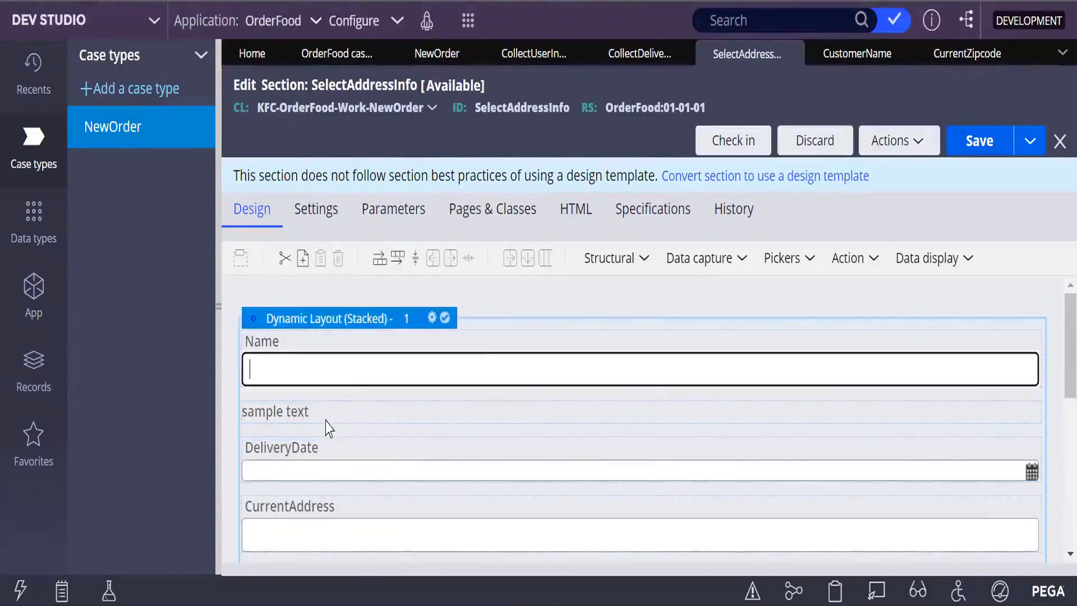
{"action": "left_click", "coordinate": [309, 418]}
{"action": "left_click_drag", "start_coordinate": [303, 427], "coordinate": [342, 355]}
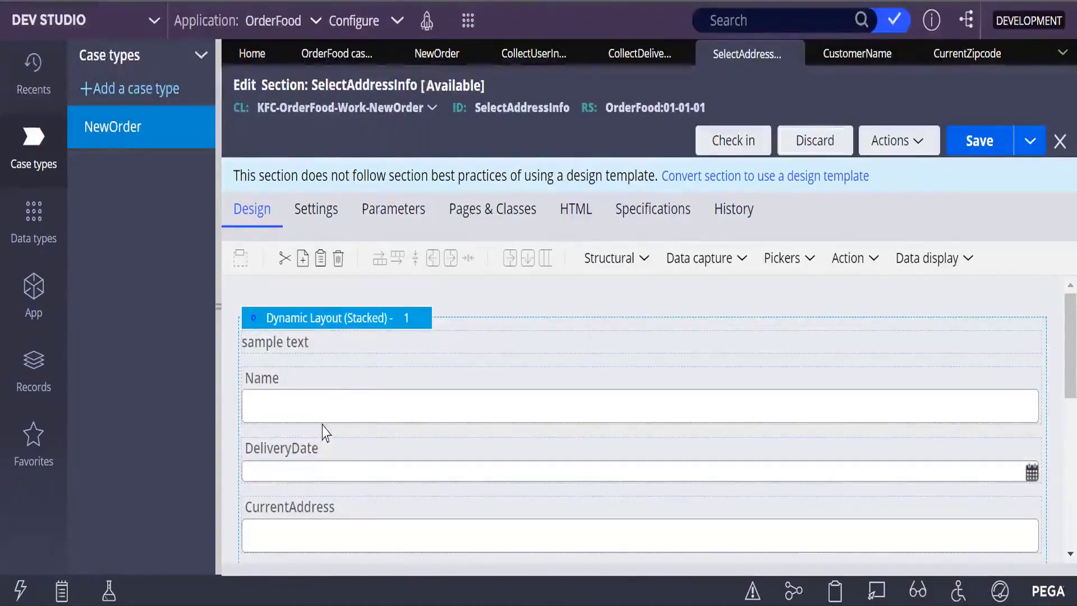
Step: Inspect the label's Cell Properties, close unchanged, and reselect the layout and label
{"action": "double_click", "coordinate": [335, 349]}
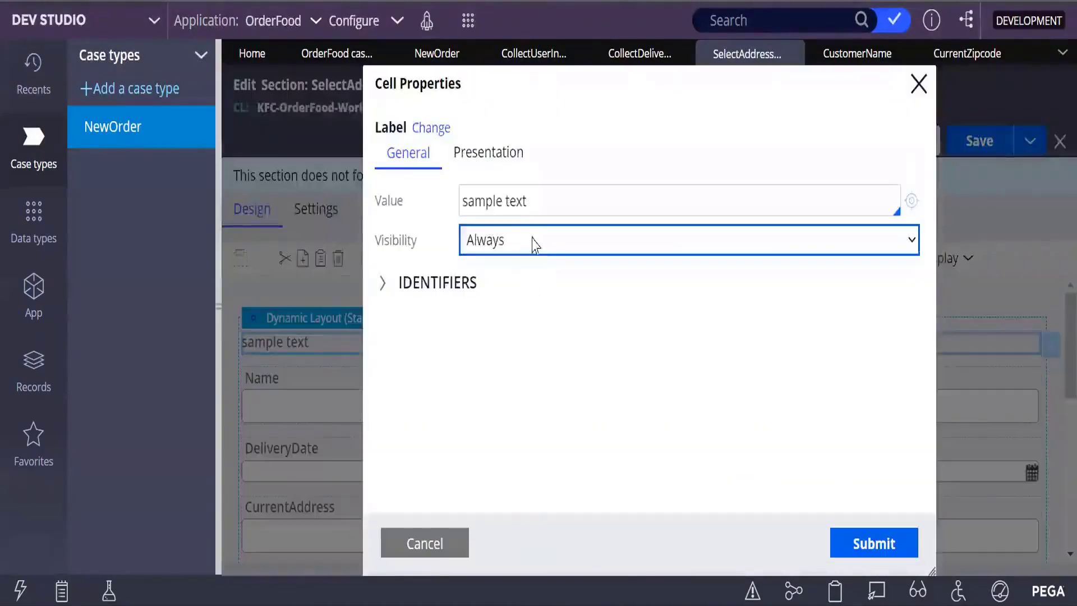
{"action": "triple_click", "coordinate": [533, 201]}
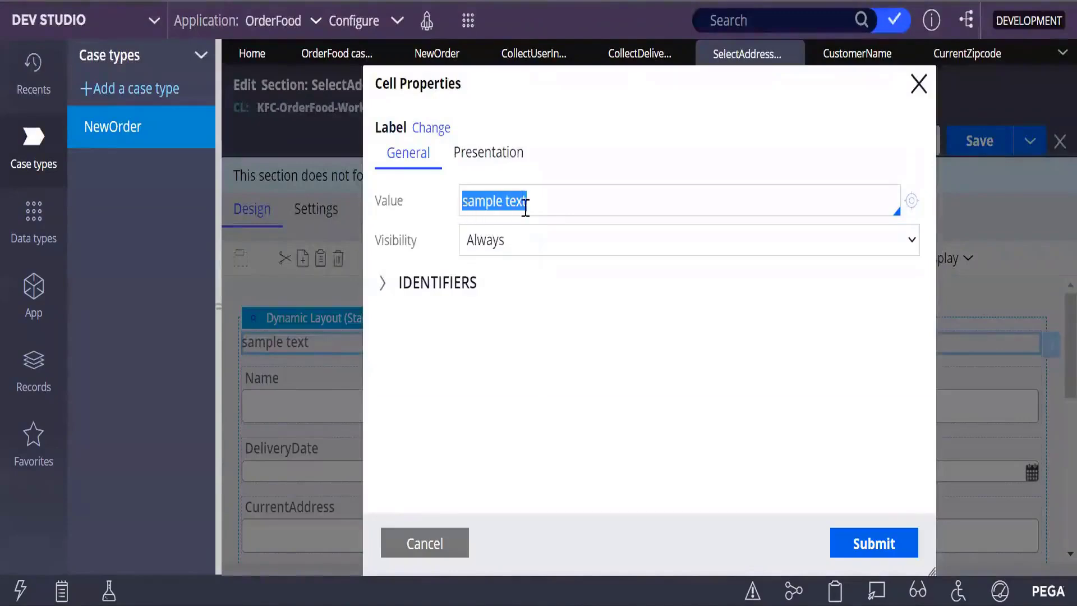
{"action": "left_click", "coordinate": [918, 85]}
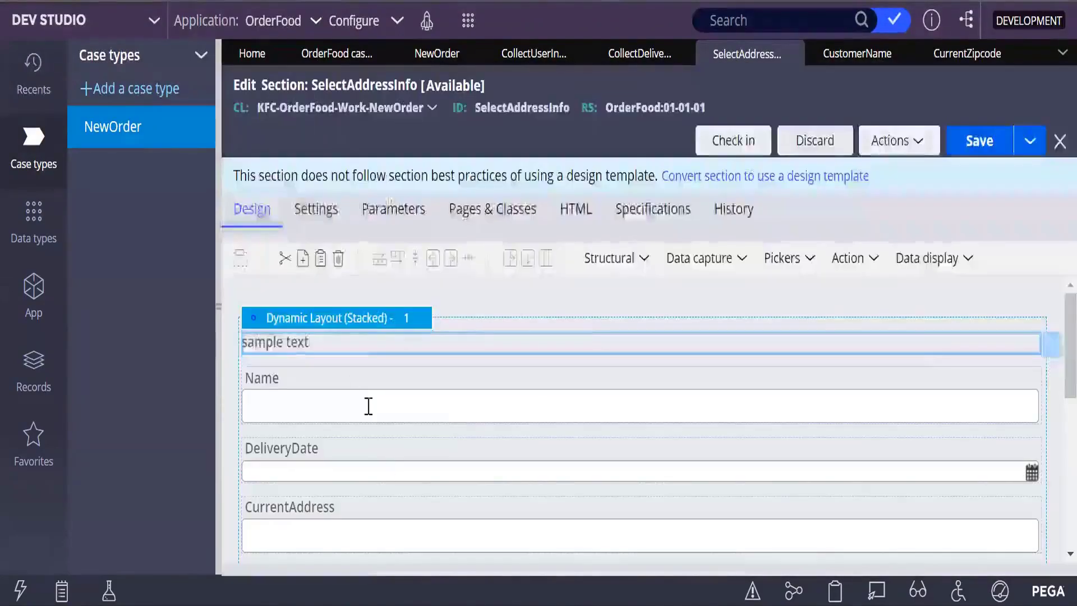
{"action": "left_click", "coordinate": [322, 328]}
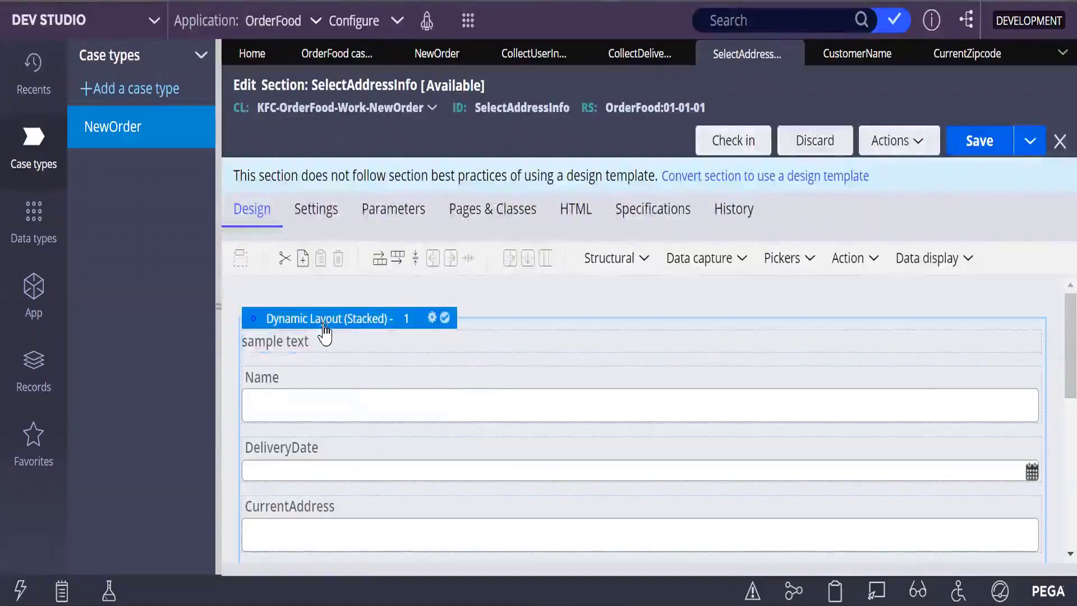
{"action": "left_click", "coordinate": [317, 351]}
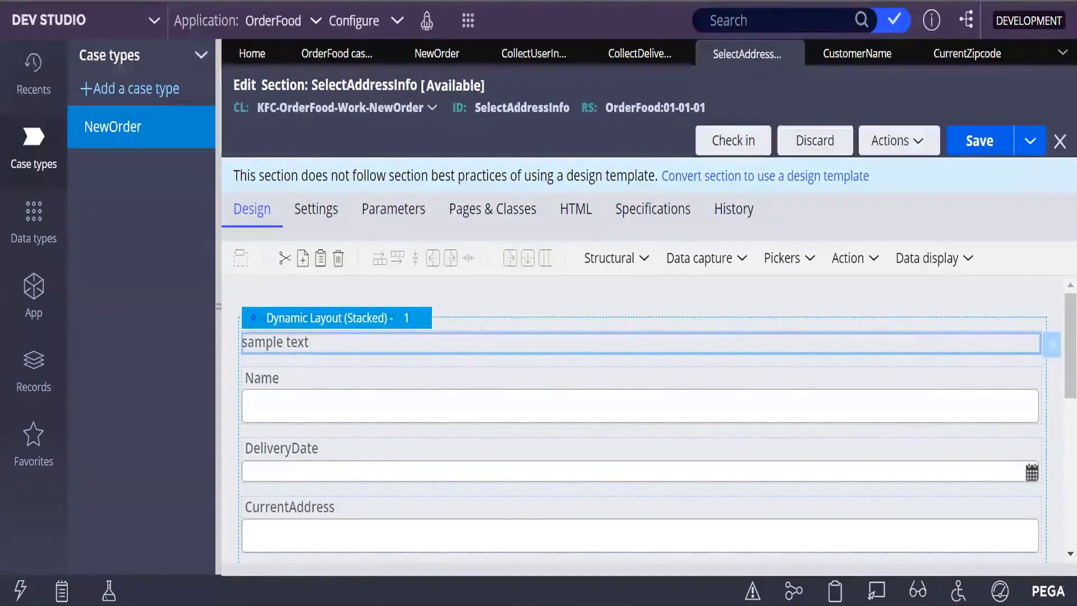
Step: Replace the top label's sample text value with 'CurrentAddress'
{"action": "double_click", "coordinate": [331, 350]}
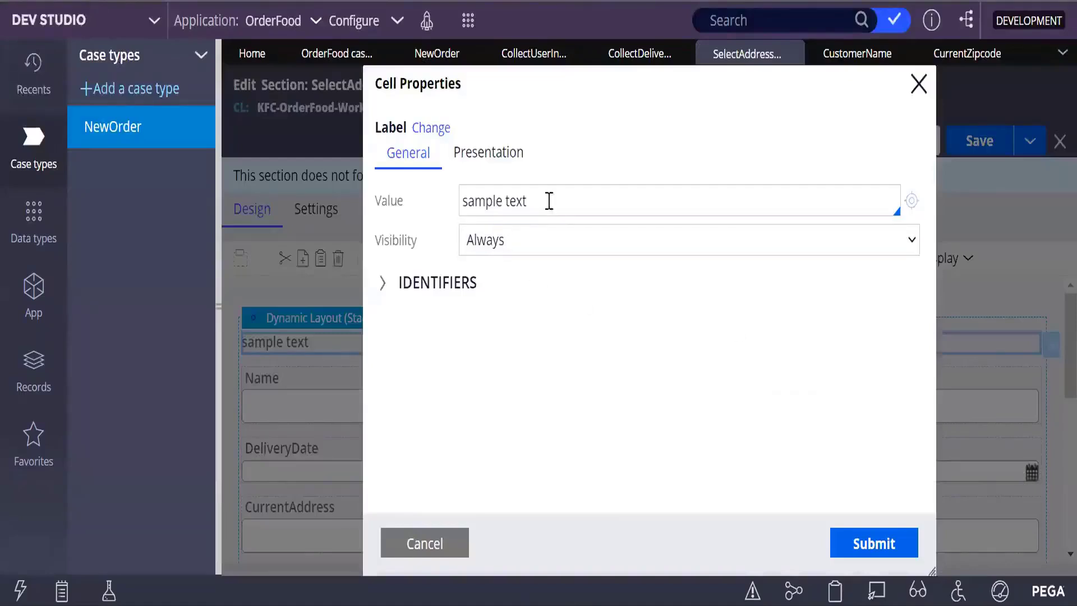
{"action": "left_click_drag", "start_coordinate": [548, 202], "coordinate": [398, 208]}
{"action": "key", "text": "BackSpace"}
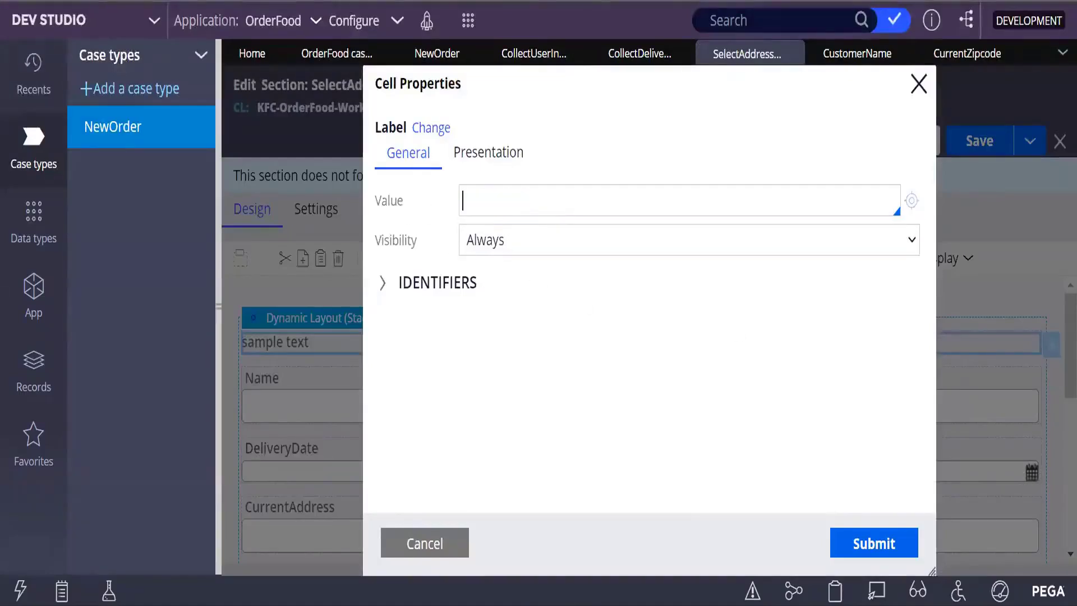
{"action": "type", "text": "Curr"}
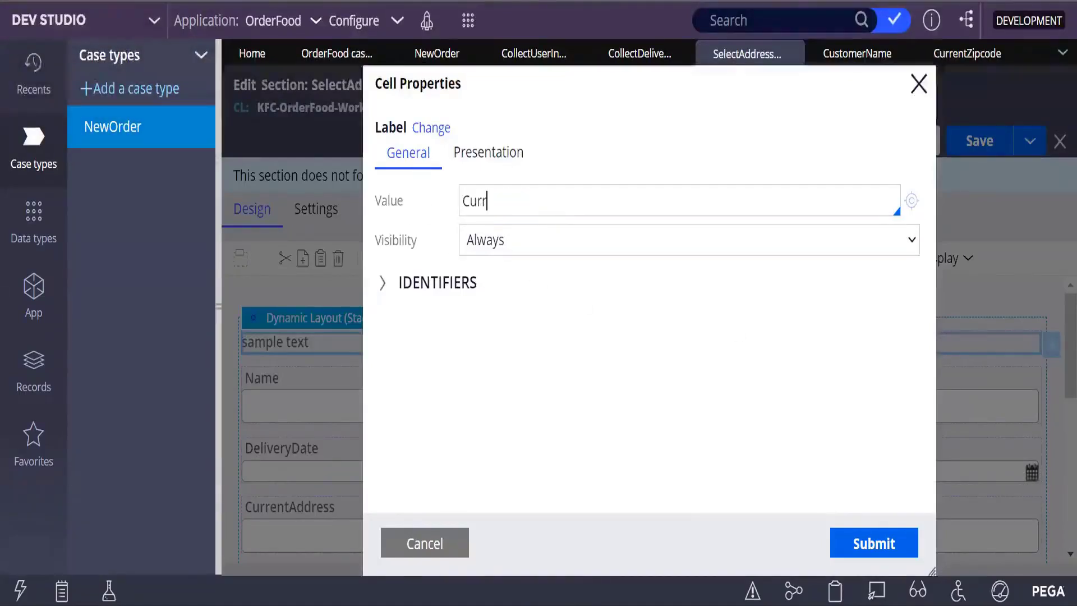
{"action": "type", "text": "entAdd"}
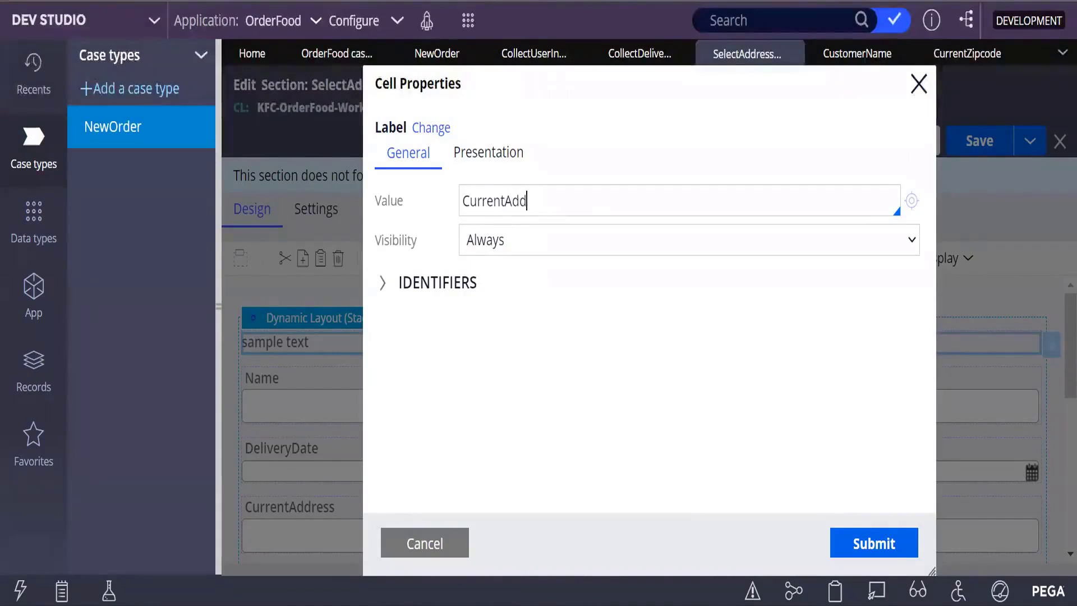
{"action": "type", "text": "ress"}
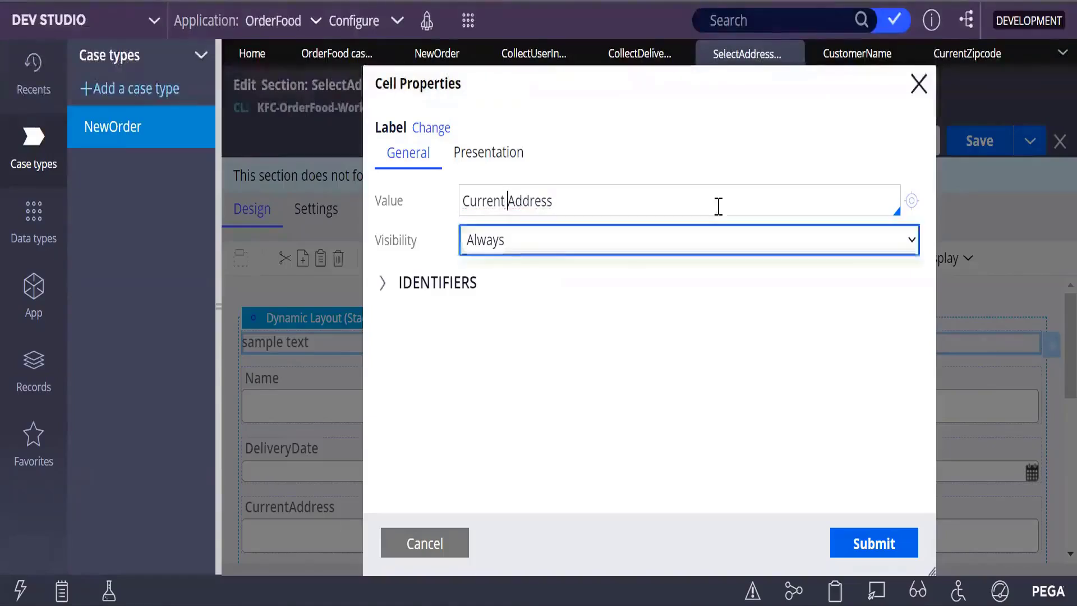
{"action": "left_click", "coordinate": [911, 240]}
{"action": "left_click", "coordinate": [909, 243]}
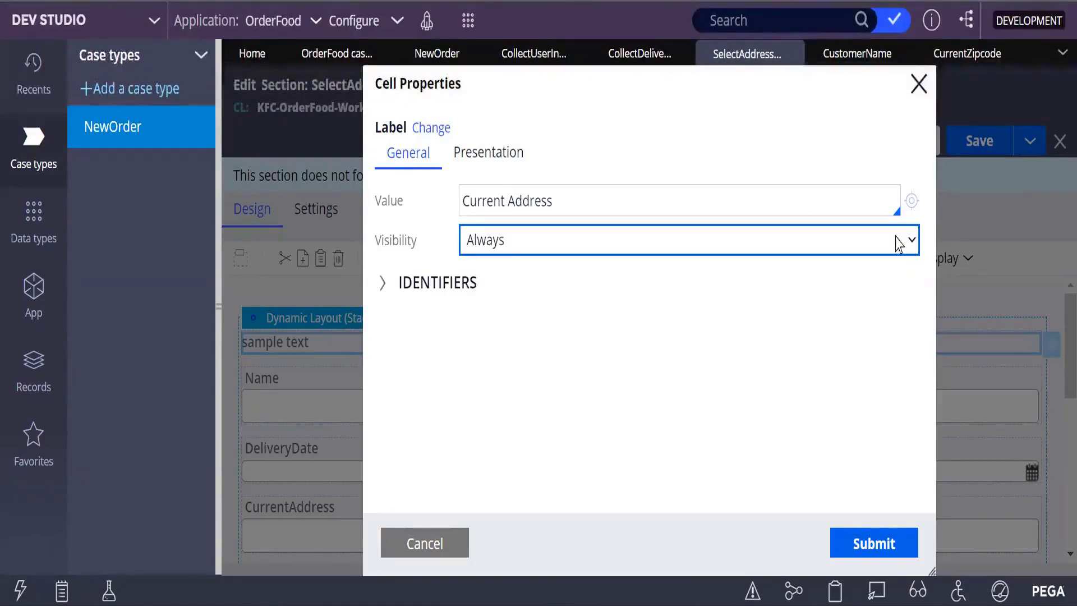
{"action": "left_click", "coordinate": [815, 251]}
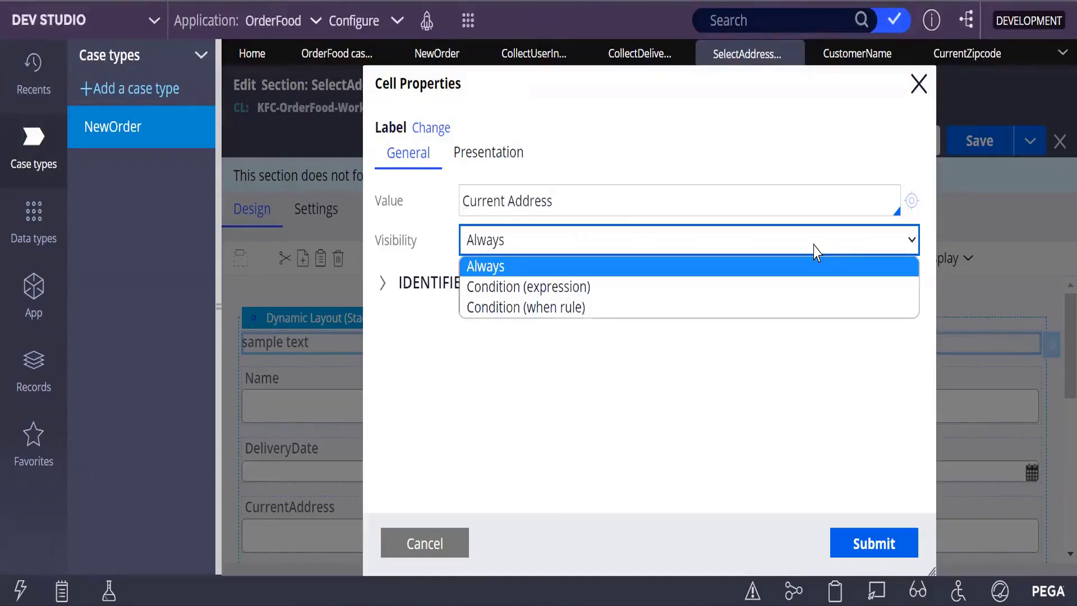
Step: Set the label format to Heading 2 and submit the changes
{"action": "left_click", "coordinate": [469, 157]}
{"action": "left_click", "coordinate": [532, 197]}
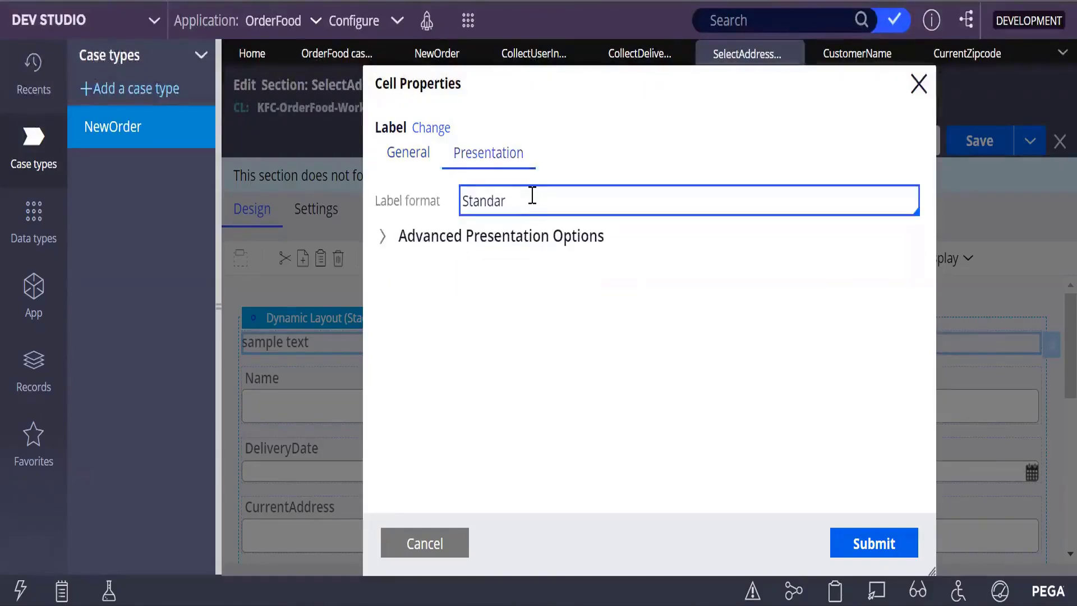
{"action": "key", "text": "BackSpace"}
{"action": "key", "text": "BackSpace"}
{"action": "key", "text": "BackSpace"}
{"action": "key", "text": "BackSpace"}
{"action": "key", "text": "BackSpace"}
{"action": "key", "text": "BackSpace"}
{"action": "key", "text": "BackSpace"}
{"action": "type", "text": "b"}
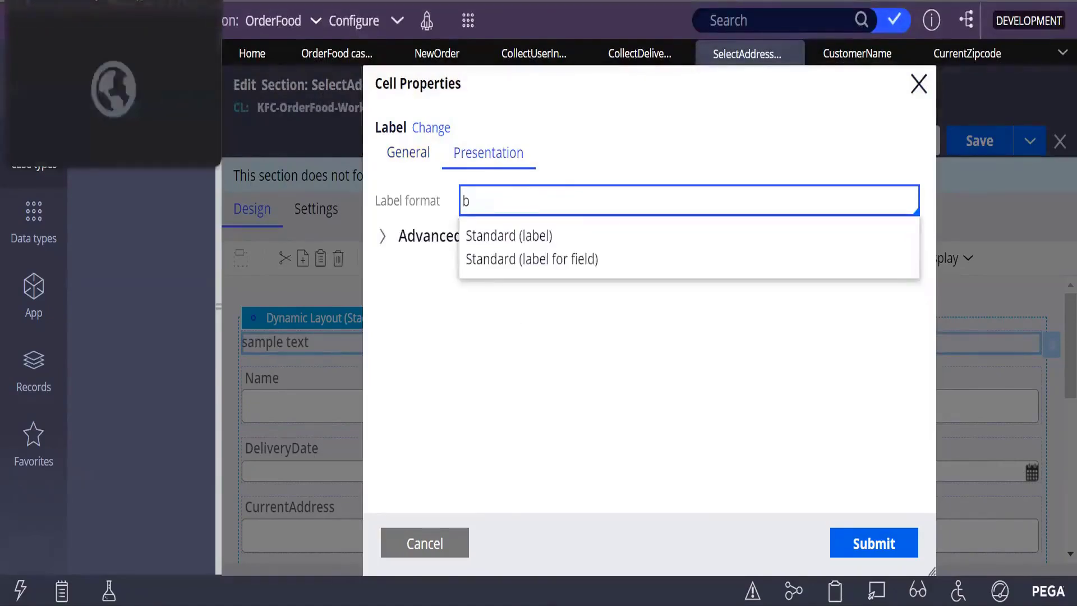
{"action": "key", "text": "BackSpace"}
{"action": "type", "text": "B"}
{"action": "key", "text": "Down"}
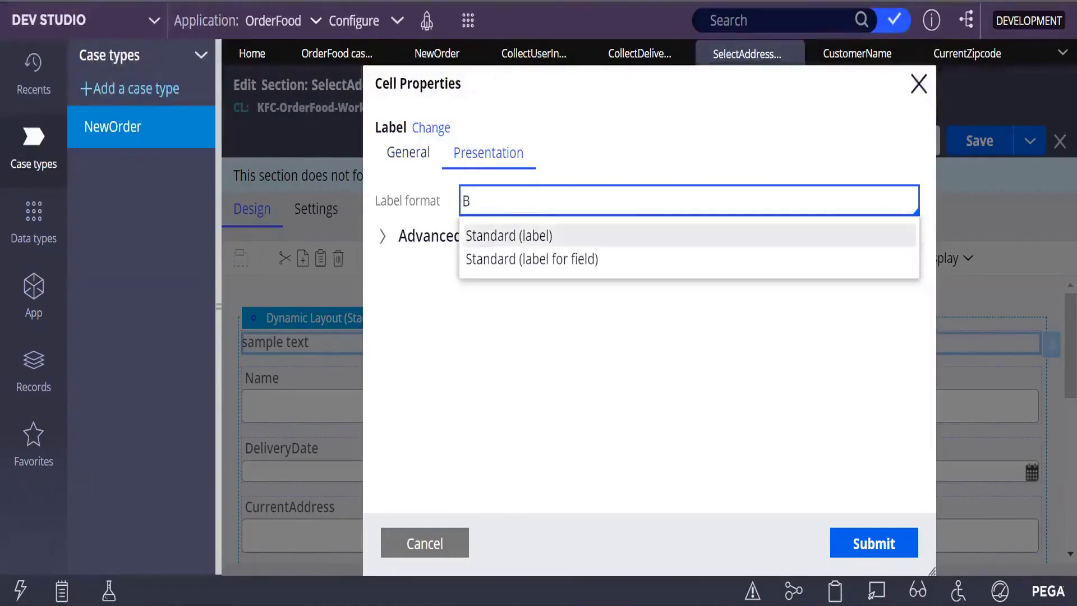
{"action": "key", "text": "BackSpace"}
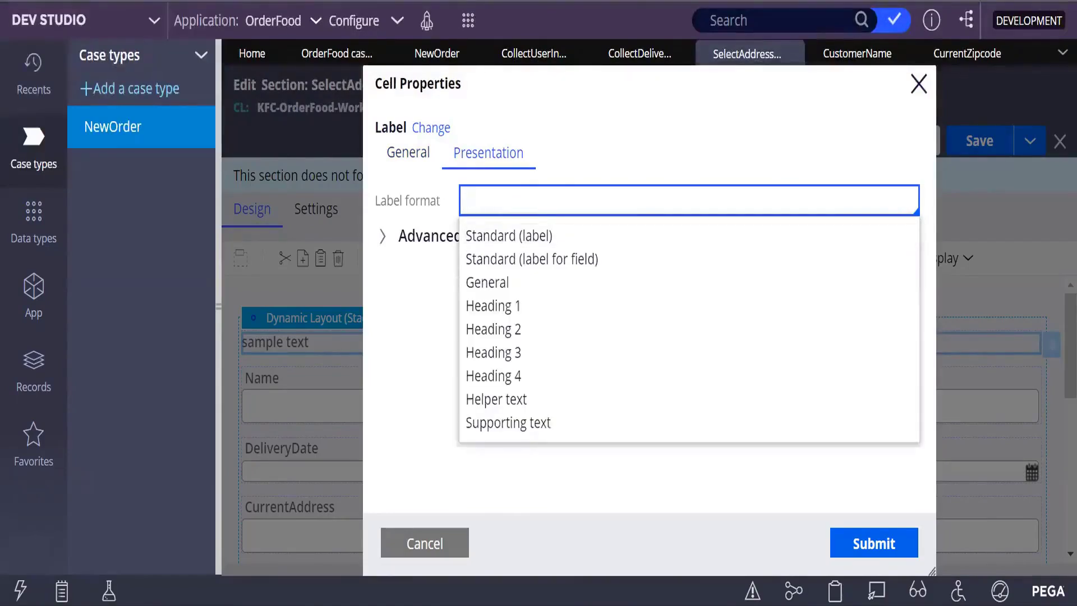
{"action": "left_click", "coordinate": [496, 331]}
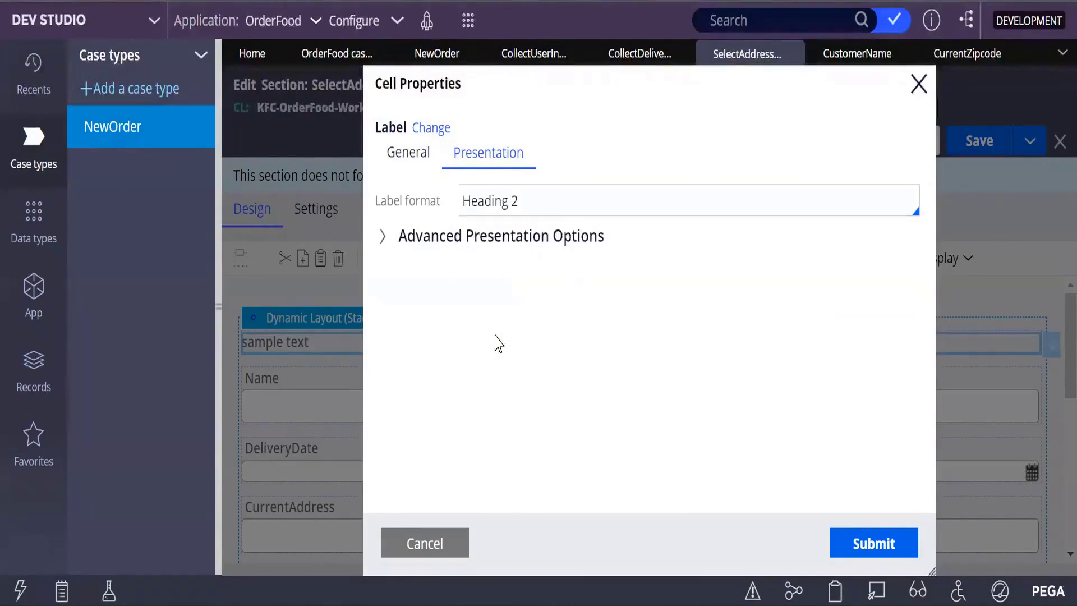
{"action": "left_click", "coordinate": [860, 543]}
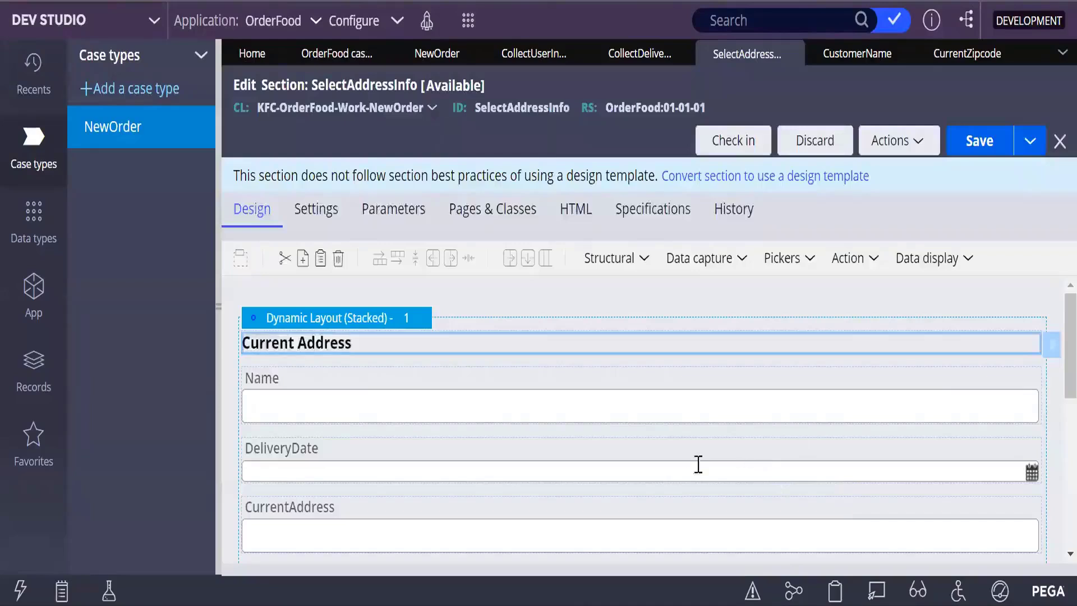
Step: Change the second sample text label's value to 'Delivery Address'
{"action": "scroll", "coordinate": [693, 478], "scroll_direction": "down", "scroll_amount": 2}
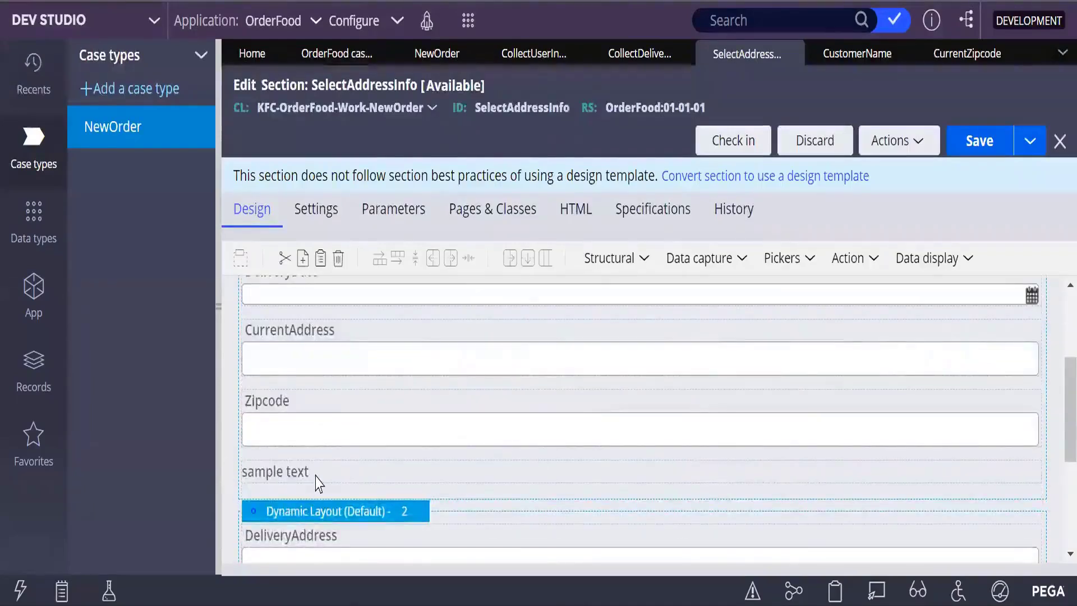
{"action": "left_click", "coordinate": [371, 484]}
{"action": "double_click", "coordinate": [371, 484]}
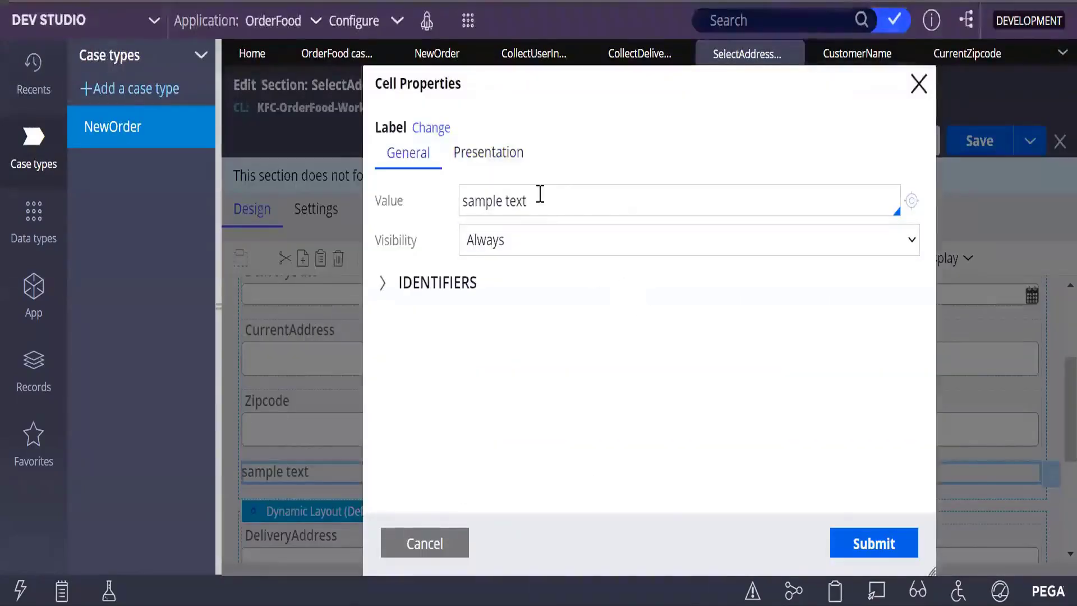
{"action": "left_click_drag", "start_coordinate": [538, 201], "coordinate": [449, 231]}
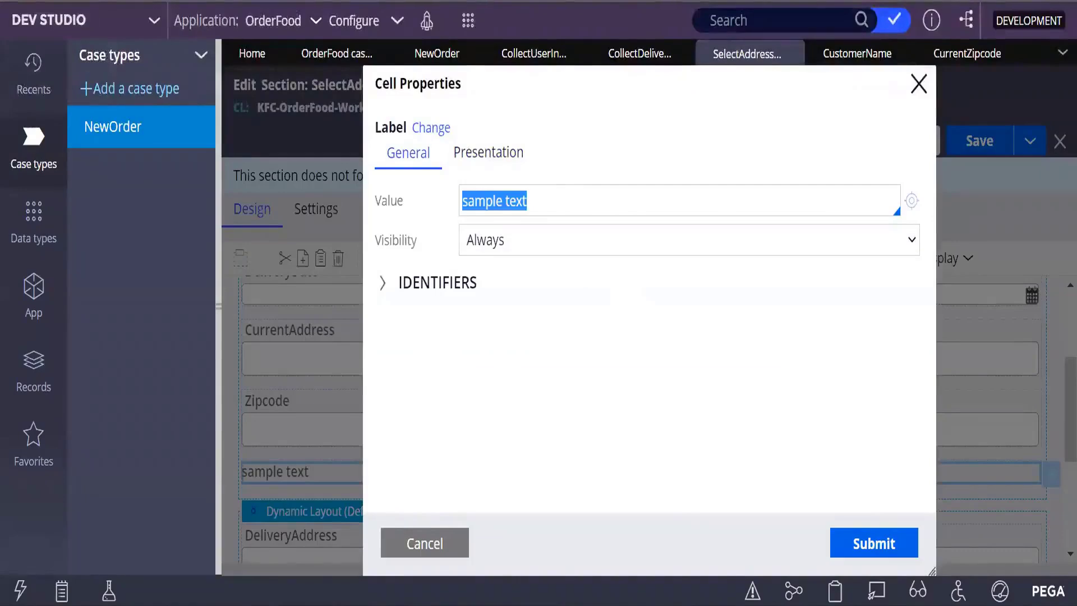
{"action": "type", "text": "Deliver"}
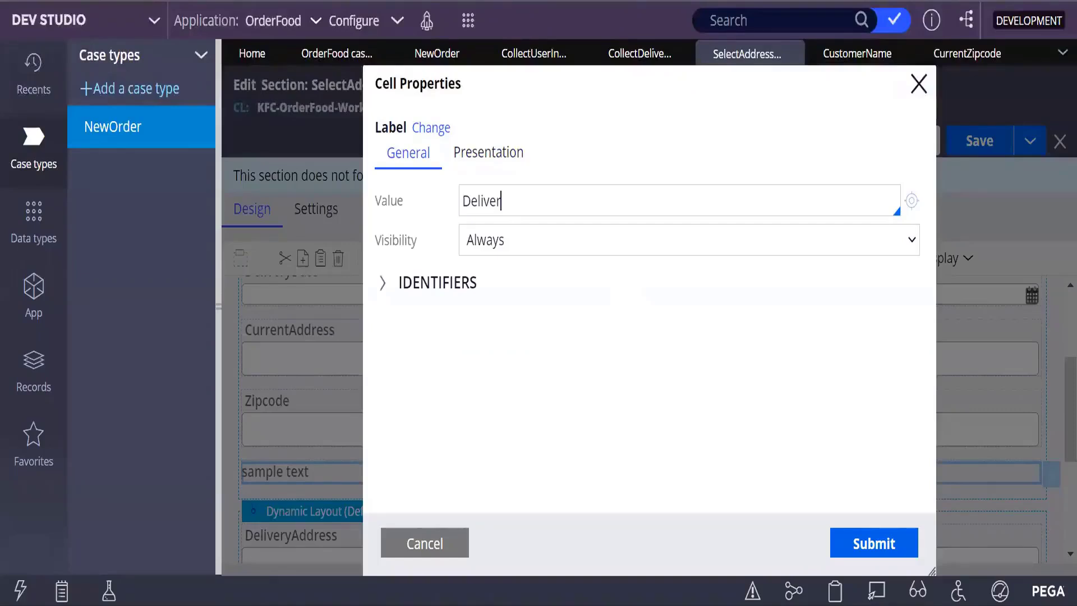
{"action": "type", "text": "y Address"}
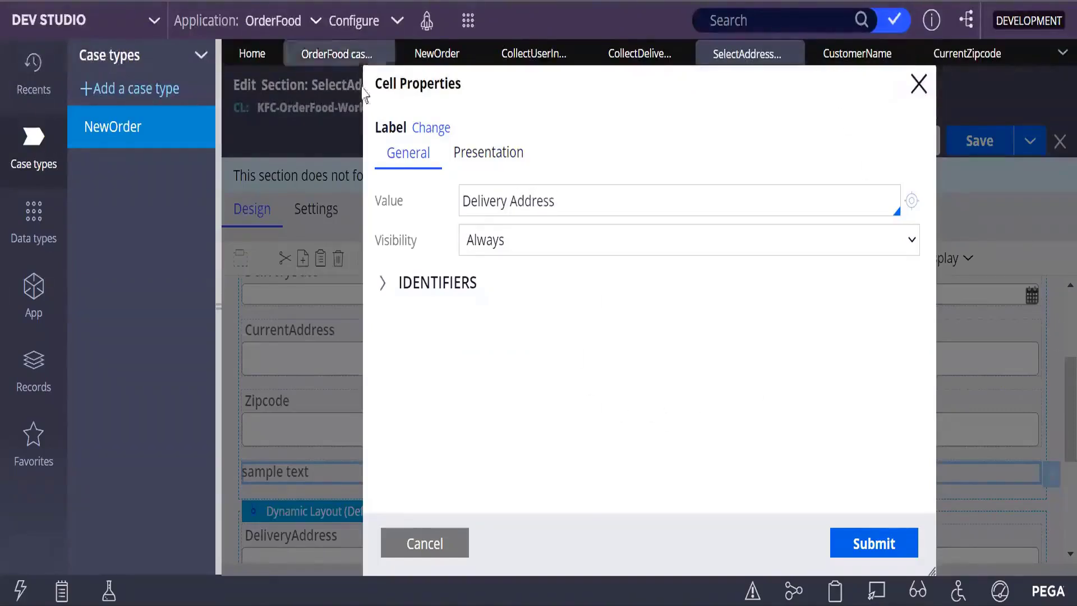
Step: Format the Delivery Address label as Heading 2 and submit
{"action": "left_click", "coordinate": [488, 158]}
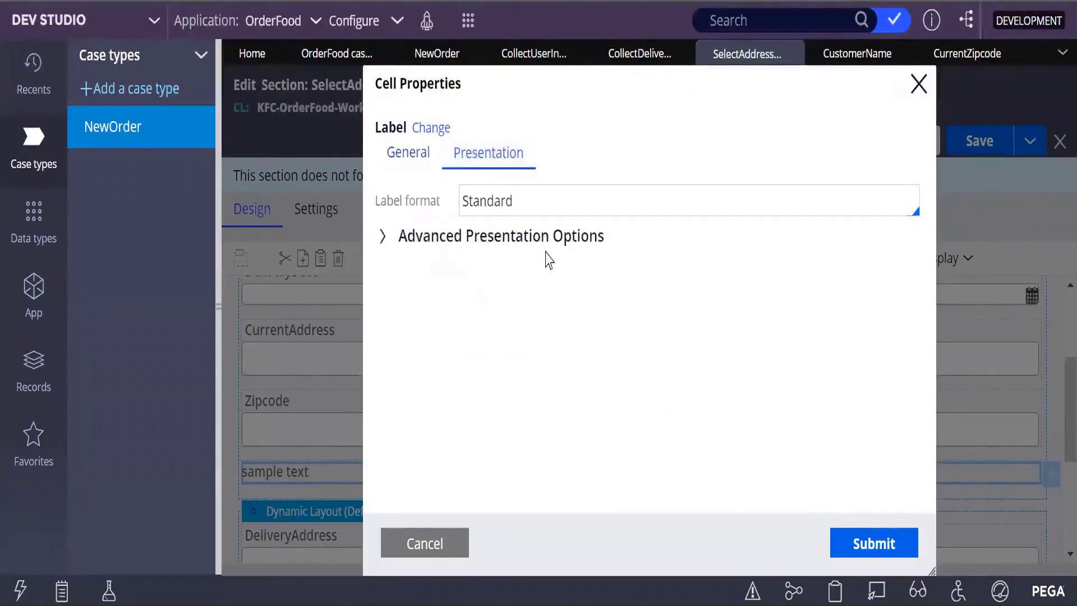
{"action": "left_click", "coordinate": [750, 199]}
{"action": "key", "text": "BackSpace"}
{"action": "key", "text": "BackSpace"}
{"action": "key", "text": "BackSpace"}
{"action": "key", "text": "BackSpace"}
{"action": "key", "text": "BackSpace"}
{"action": "key", "text": "BackSpace"}
{"action": "key", "text": "BackSpace"}
{"action": "key", "text": "BackSpace"}
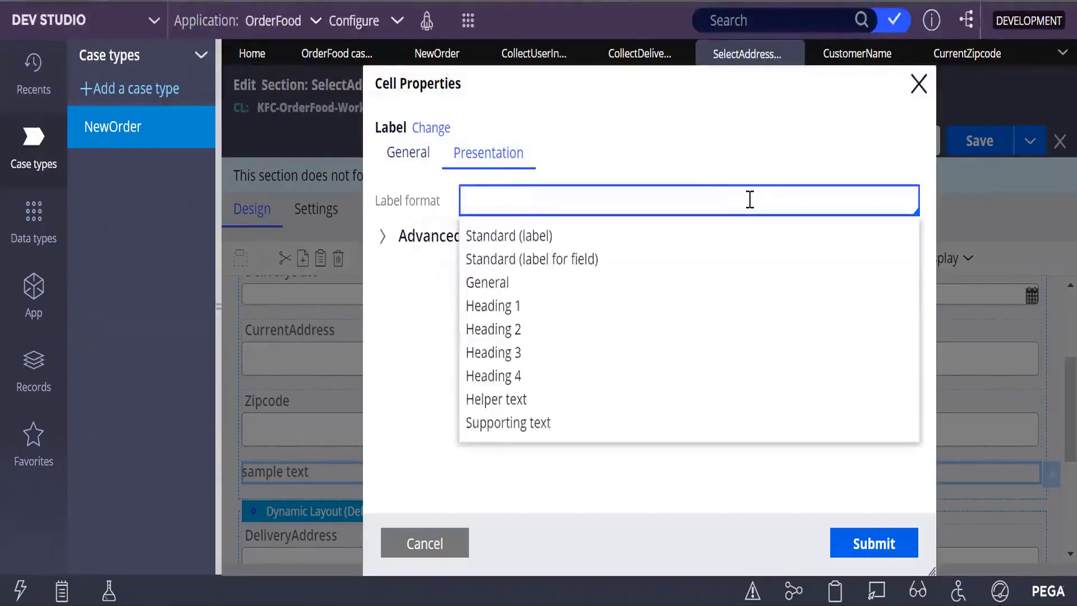
{"action": "type", "text": "H"}
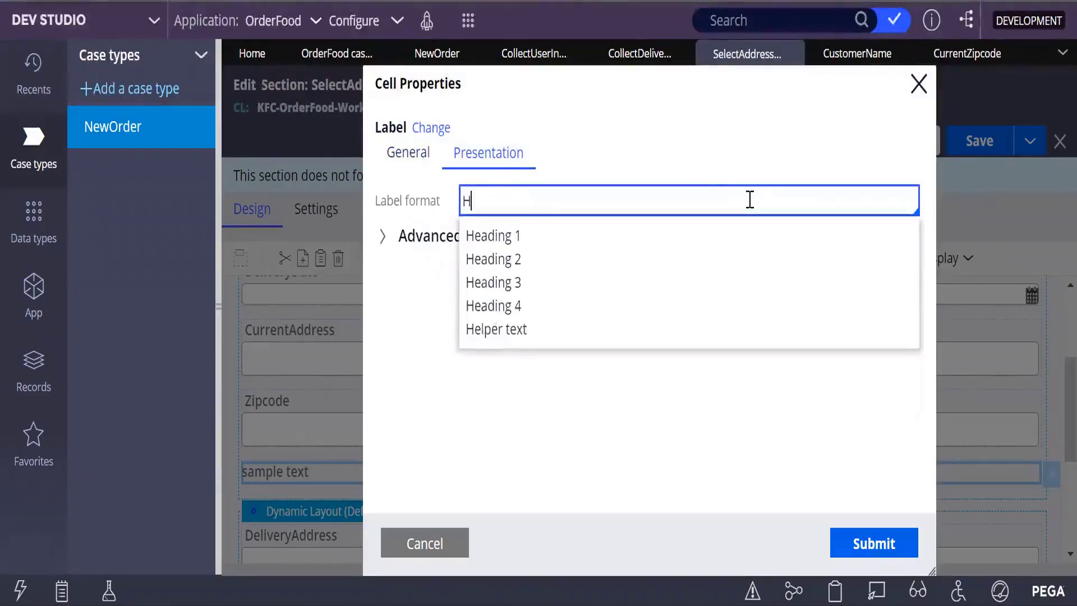
{"action": "left_click", "coordinate": [476, 260]}
{"action": "left_click", "coordinate": [877, 542]}
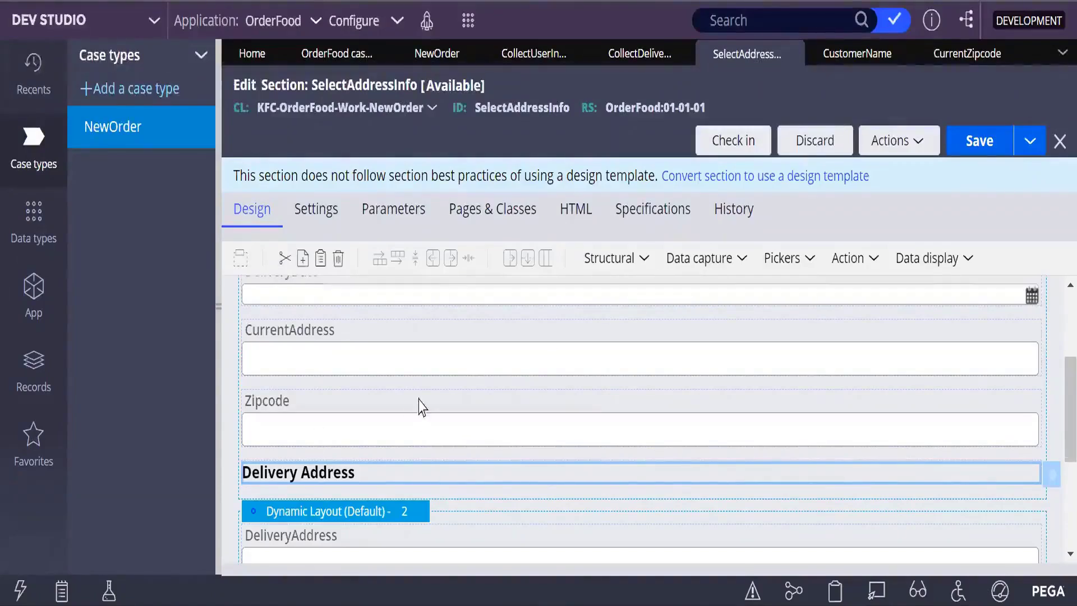
{"action": "scroll", "coordinate": [415, 398], "scroll_direction": "up", "scroll_amount": 3}
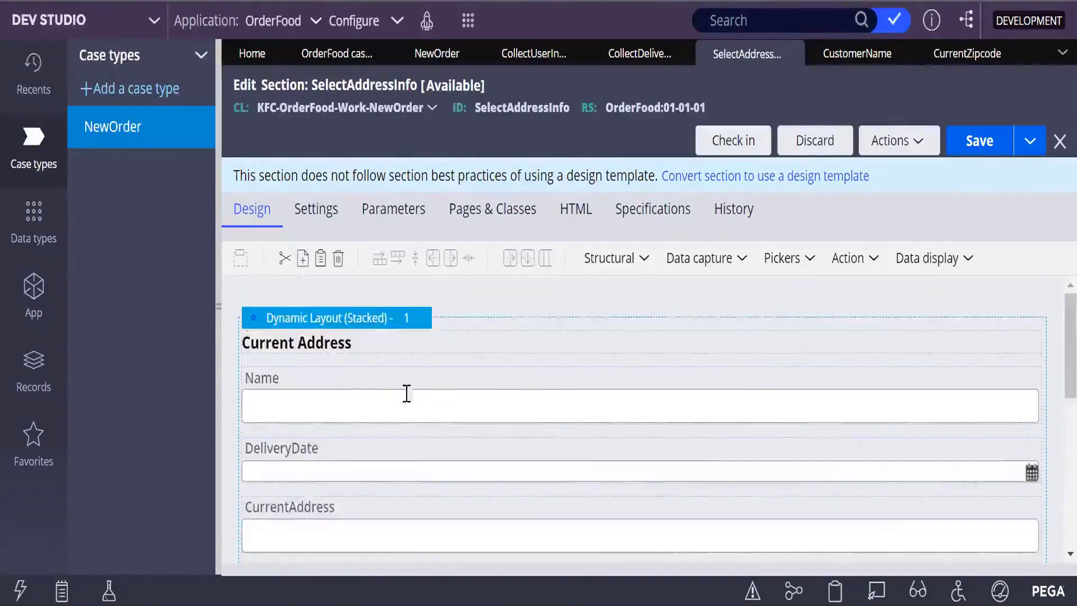
Step: Change the first dynamic layout's format from stacked to Inline grid double and submit
{"action": "left_click", "coordinate": [382, 329]}
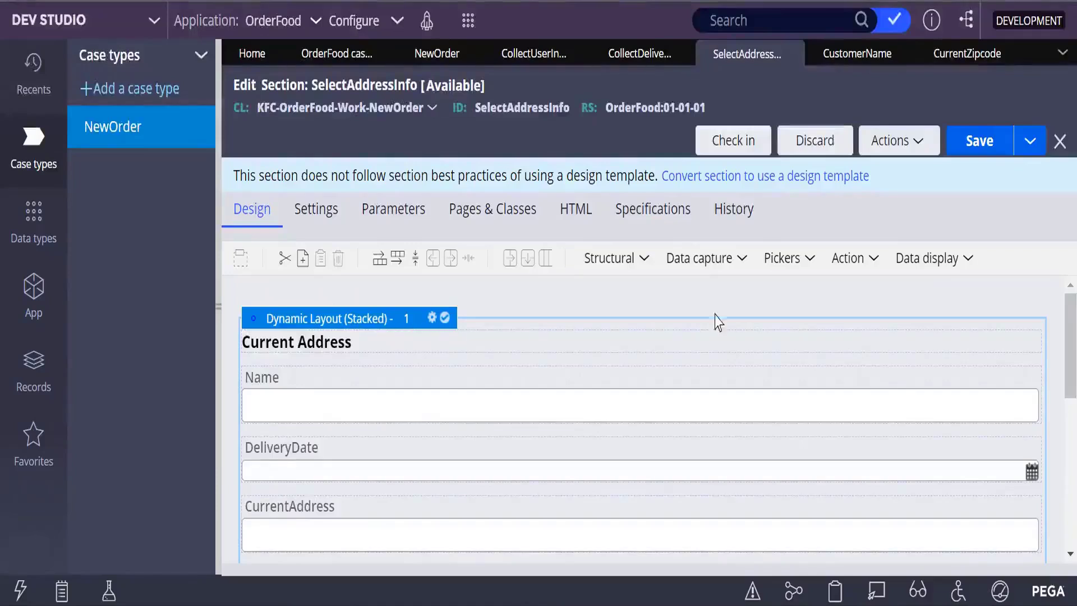
{"action": "left_click", "coordinate": [432, 318]}
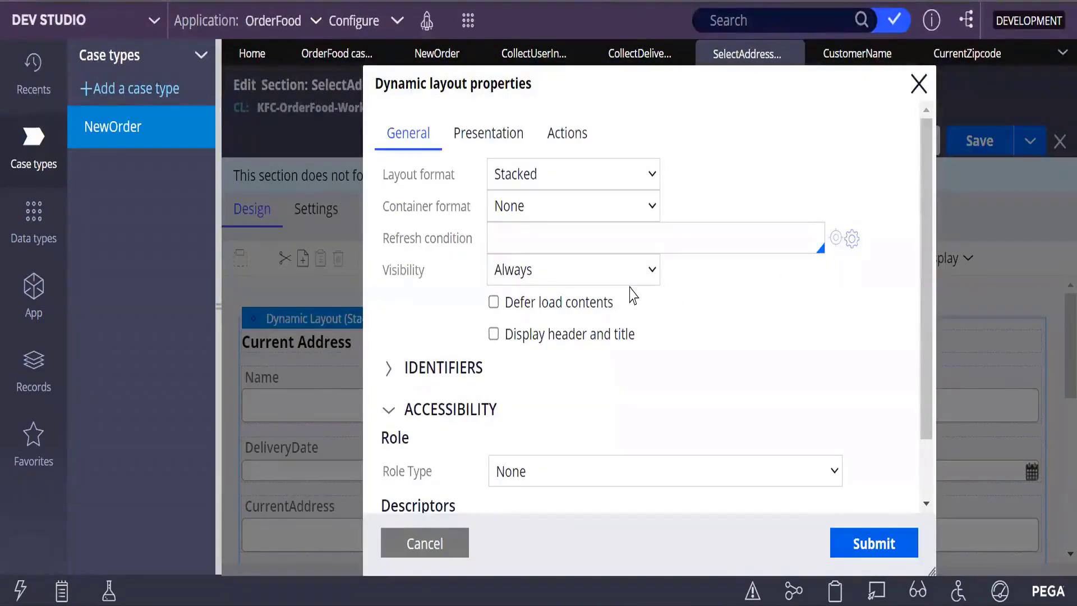
{"action": "left_click", "coordinate": [653, 177]}
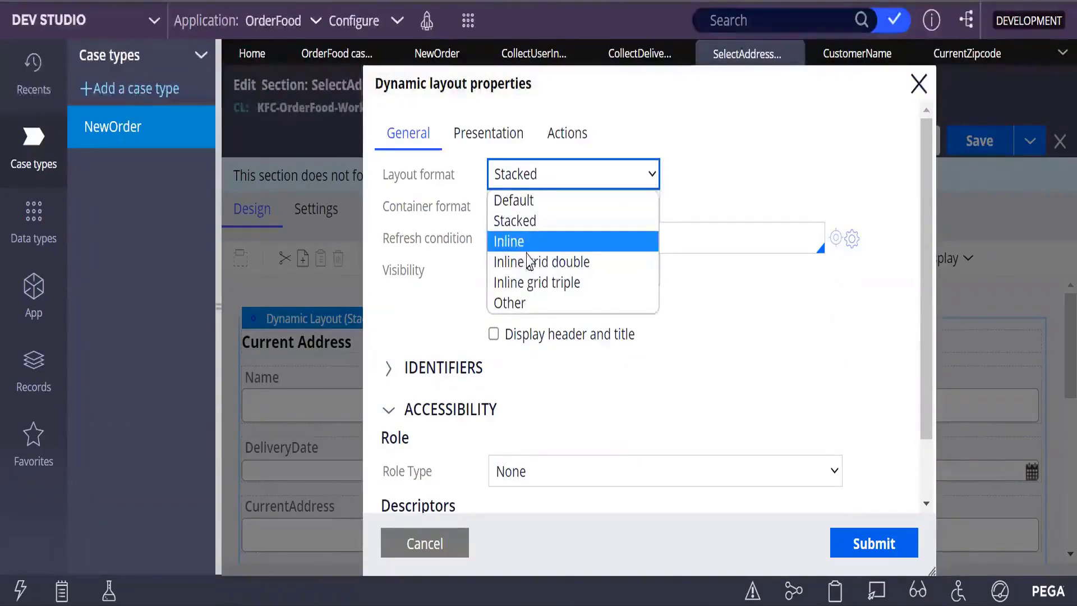
{"action": "left_click", "coordinate": [563, 266]}
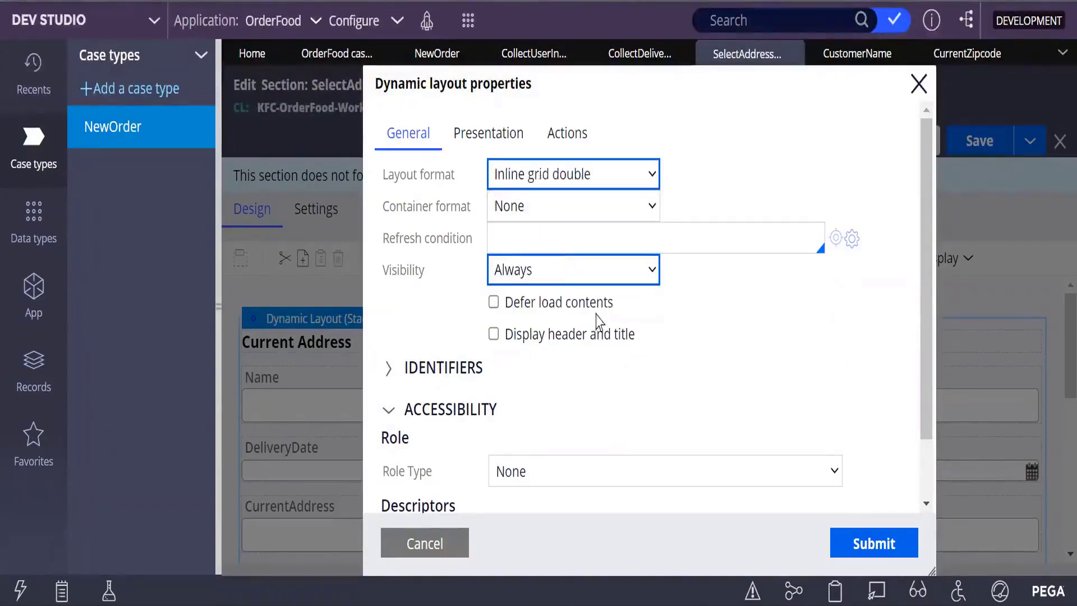
{"action": "left_click", "coordinate": [909, 544]}
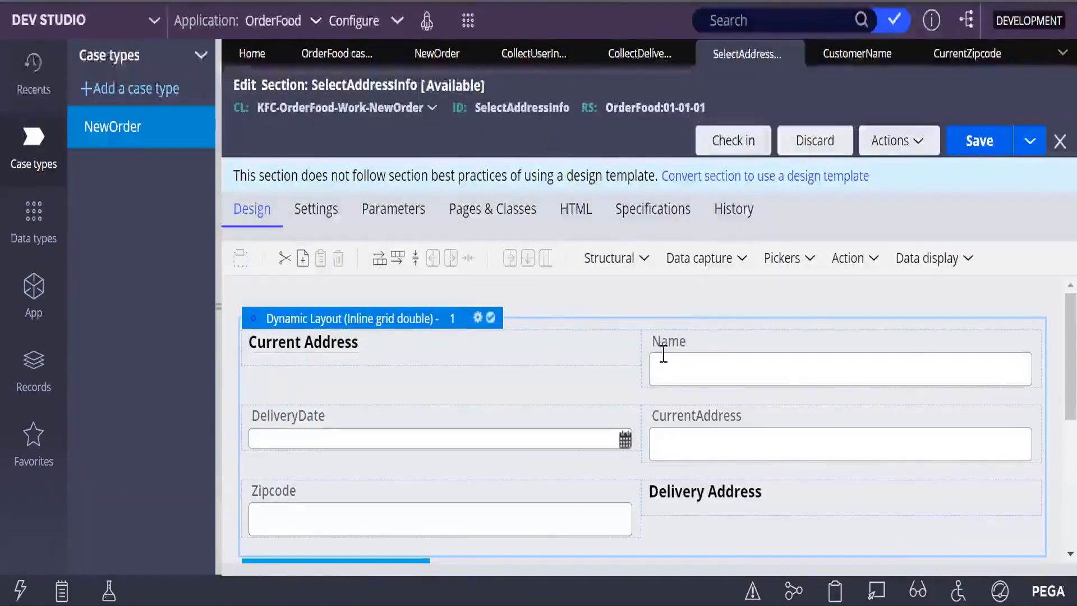
{"action": "scroll", "coordinate": [881, 488], "scroll_direction": "down", "scroll_amount": 3}
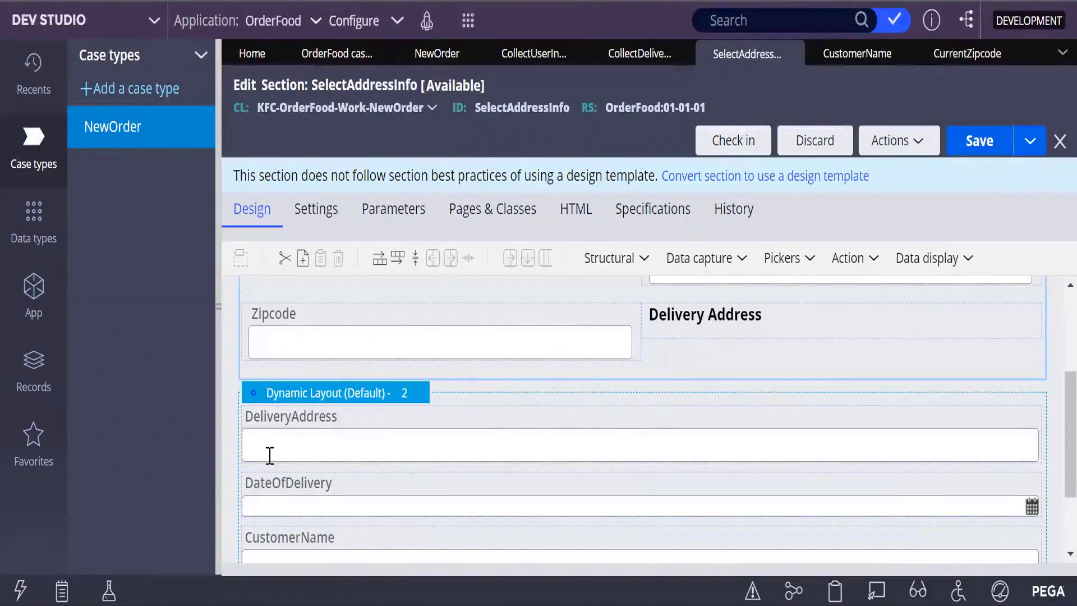
{"action": "left_click", "coordinate": [752, 332]}
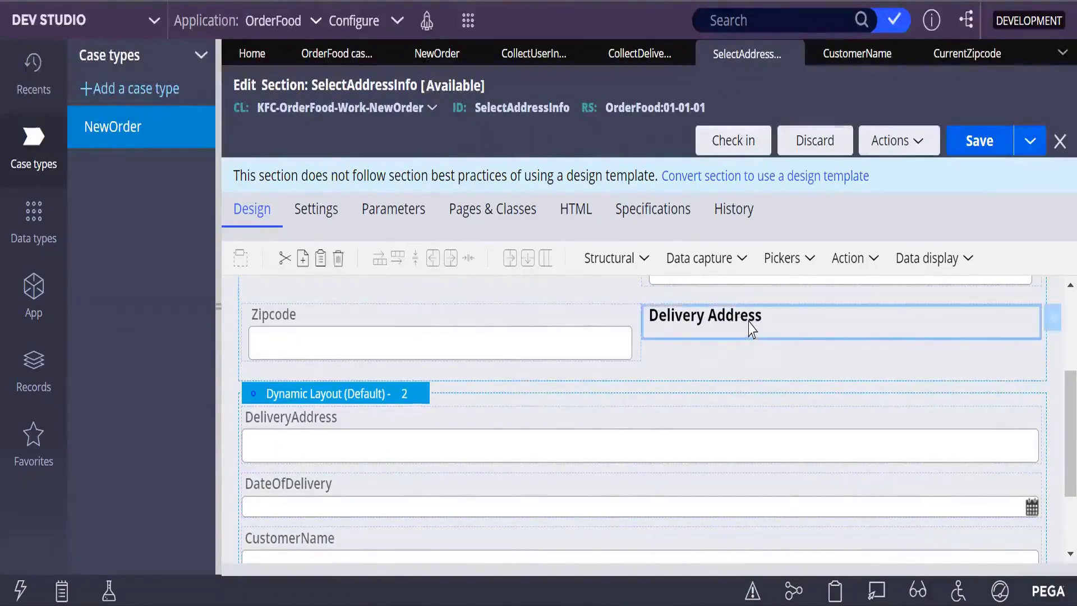
{"action": "double_click", "coordinate": [752, 332]}
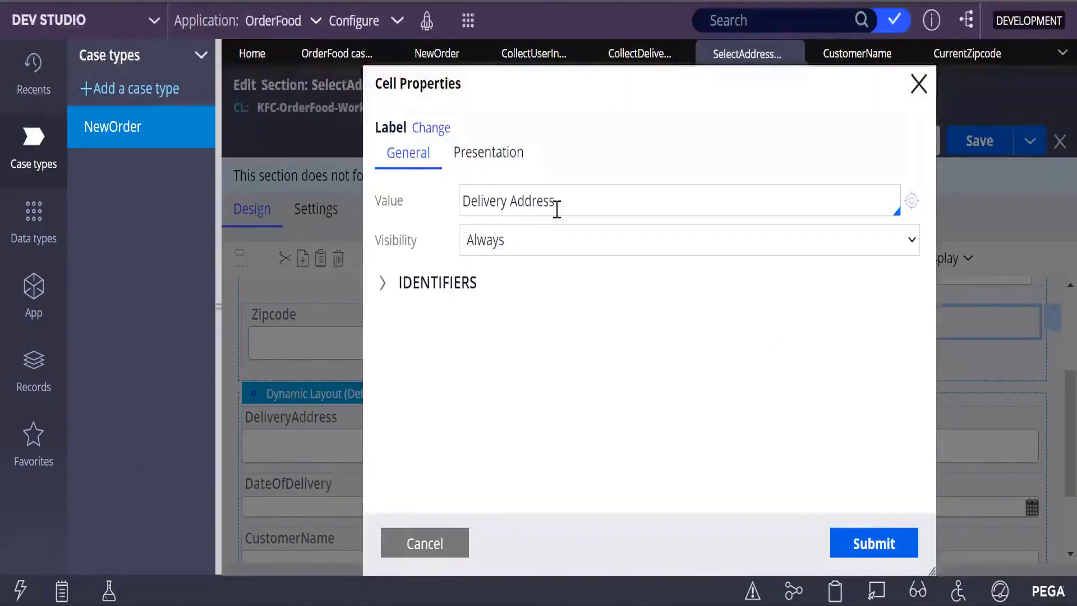
{"action": "triple_click", "coordinate": [476, 212]}
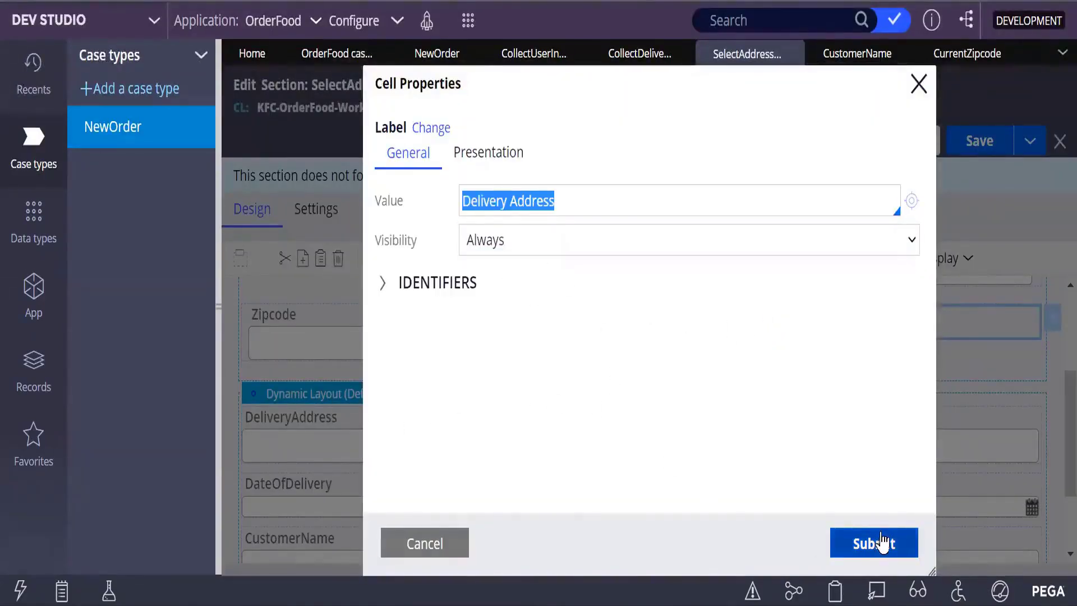
{"action": "left_click", "coordinate": [919, 84]}
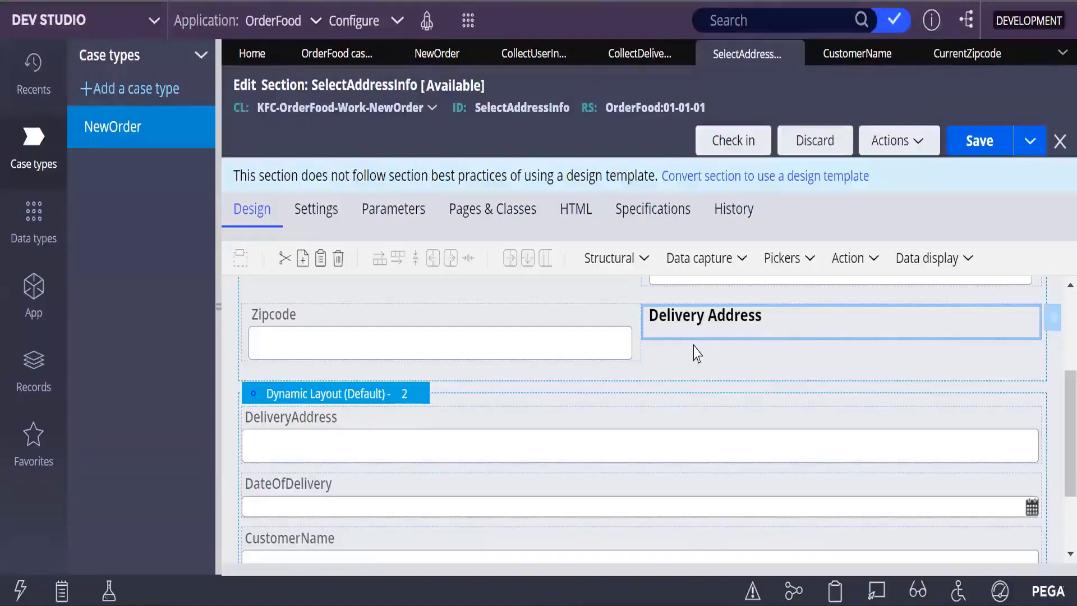
{"action": "scroll", "coordinate": [718, 382], "scroll_direction": "up", "scroll_amount": 3}
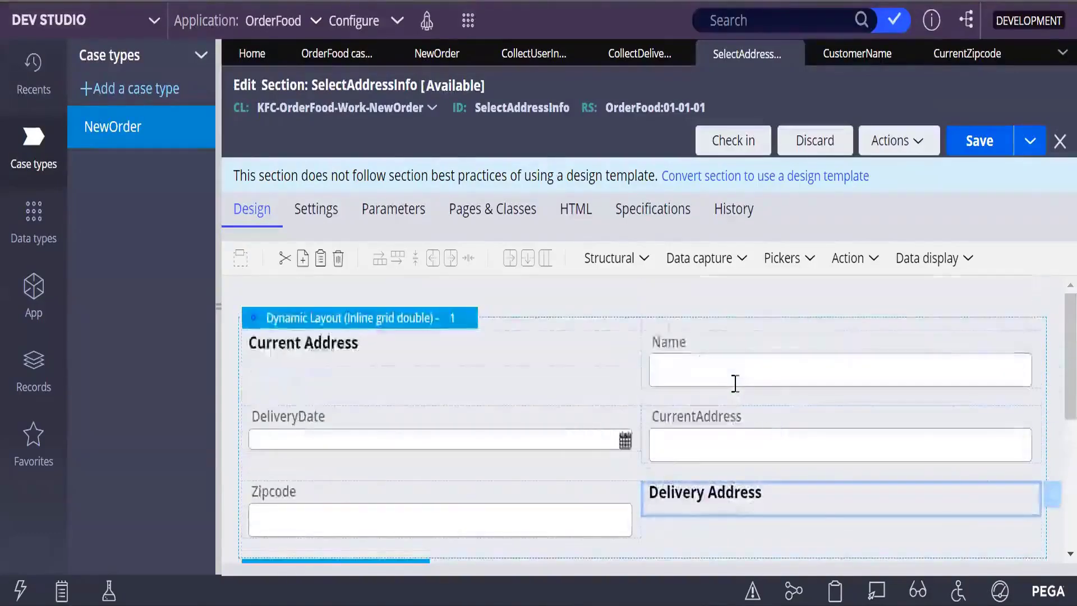
{"action": "scroll", "coordinate": [724, 432], "scroll_direction": "down", "scroll_amount": 3}
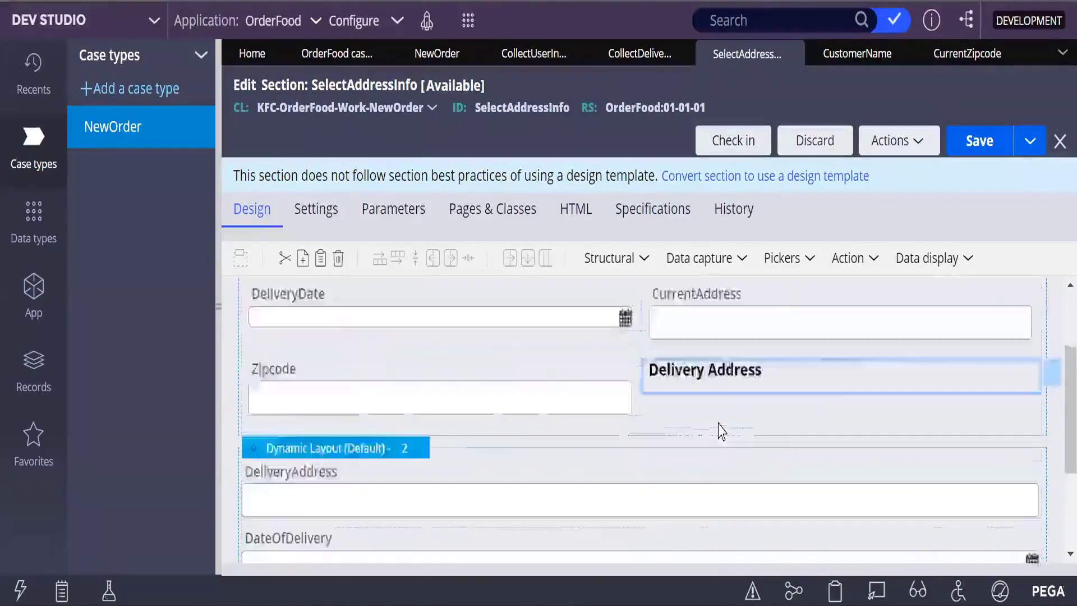
{"action": "left_click_drag", "start_coordinate": [708, 315], "coordinate": [365, 379]}
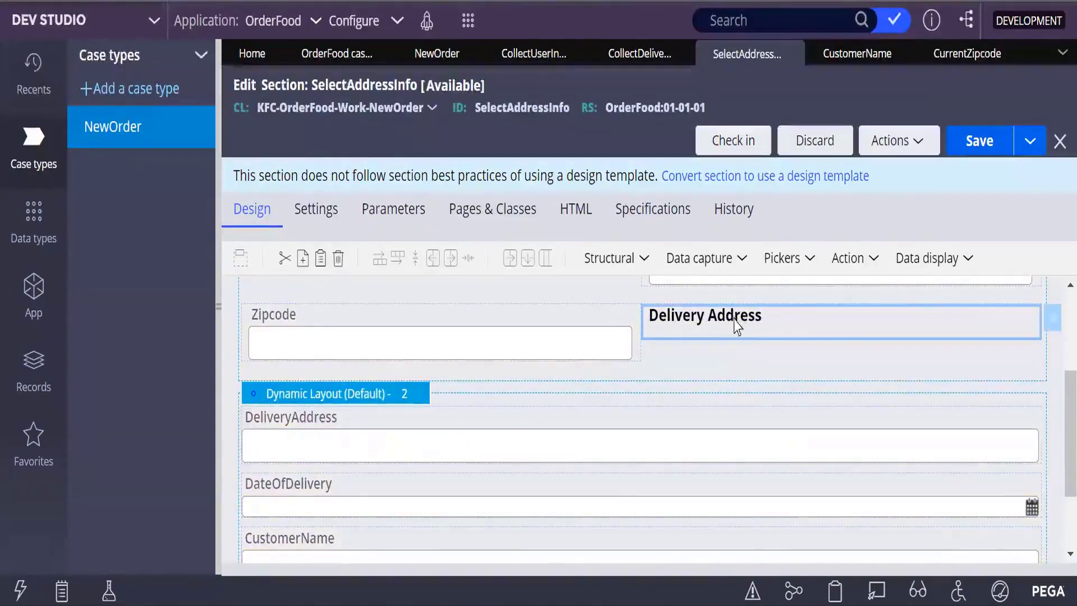
{"action": "left_click_drag", "start_coordinate": [736, 329], "coordinate": [685, 416]}
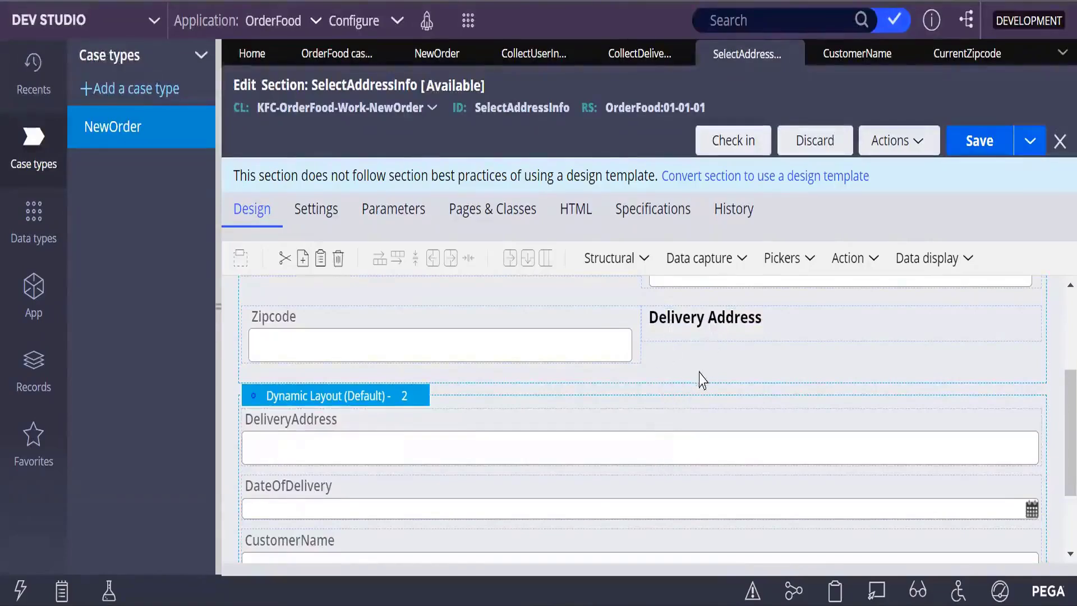
{"action": "scroll", "coordinate": [699, 372], "scroll_direction": "down", "scroll_amount": 1}
{"action": "scroll", "coordinate": [690, 379], "scroll_direction": "up", "scroll_amount": 1}
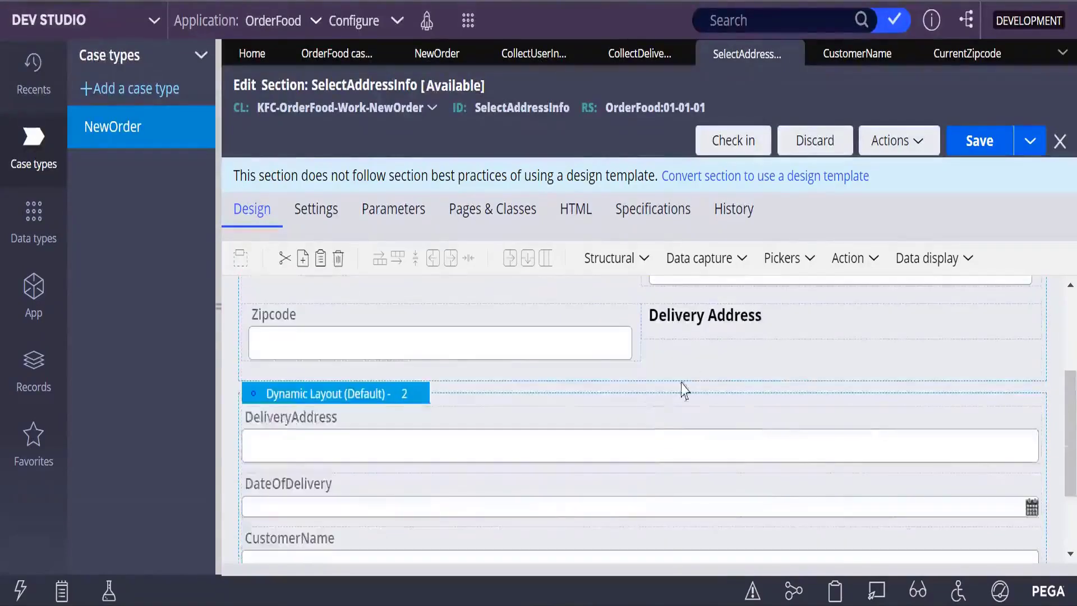
{"action": "left_click", "coordinate": [697, 335]}
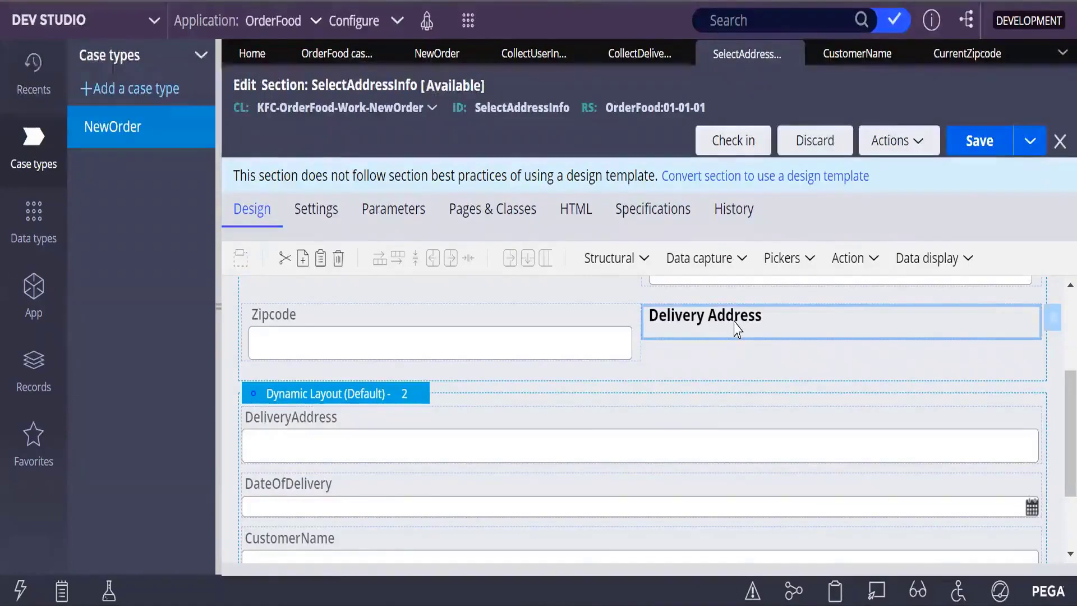
Step: Move the Delivery Address heading into the top of the second dynamic layout
{"action": "left_click_drag", "start_coordinate": [737, 328], "coordinate": [501, 436]}
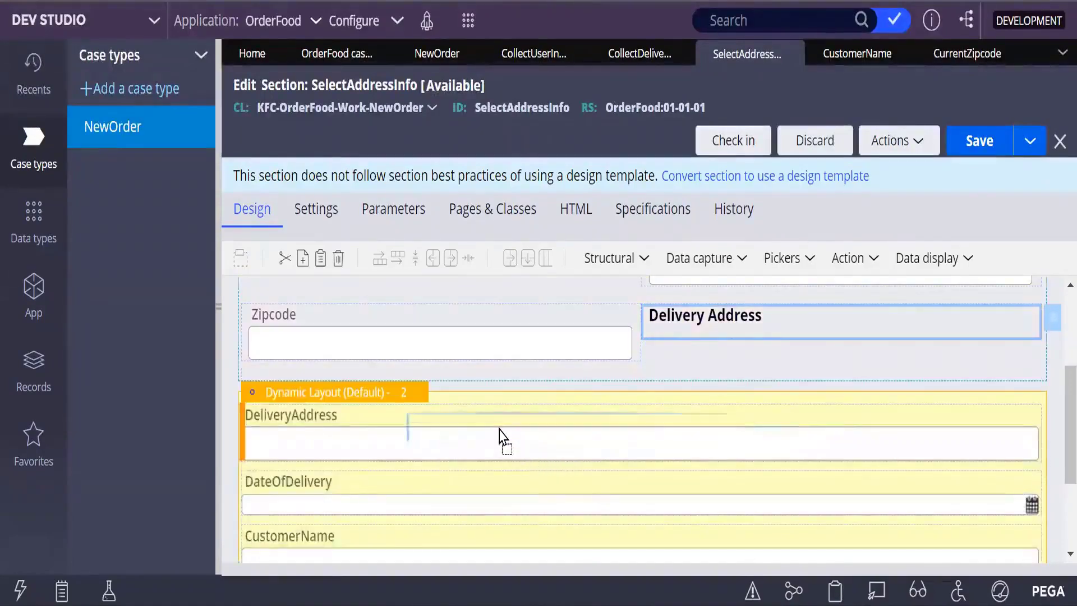
{"action": "left_click_drag", "start_coordinate": [500, 431], "coordinate": [500, 436]}
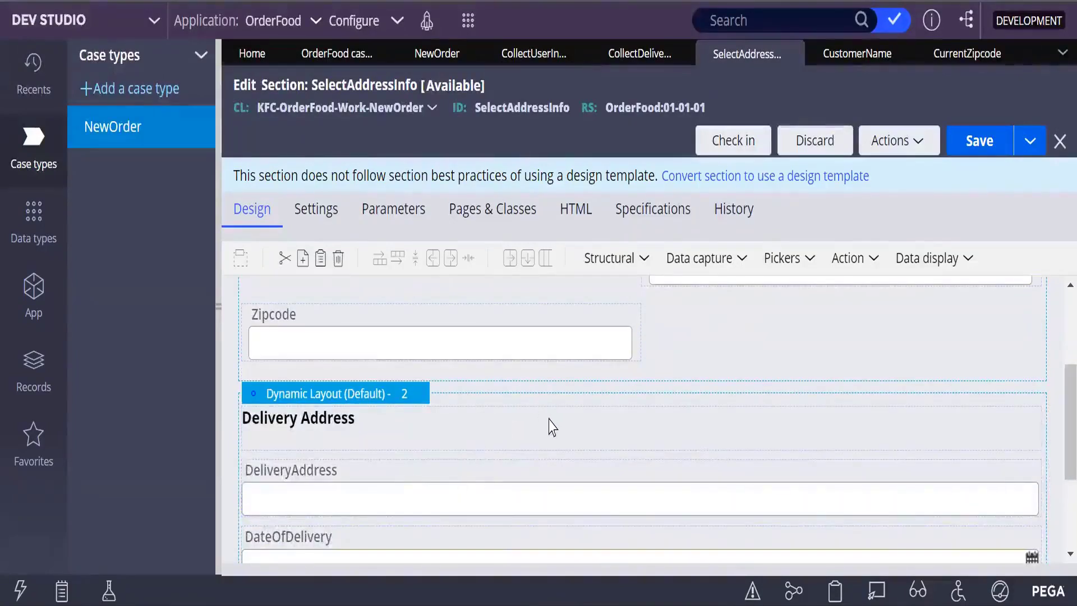
{"action": "scroll", "coordinate": [549, 426], "scroll_direction": "down", "scroll_amount": 3}
{"action": "scroll", "coordinate": [541, 420], "scroll_direction": "up", "scroll_amount": 3}
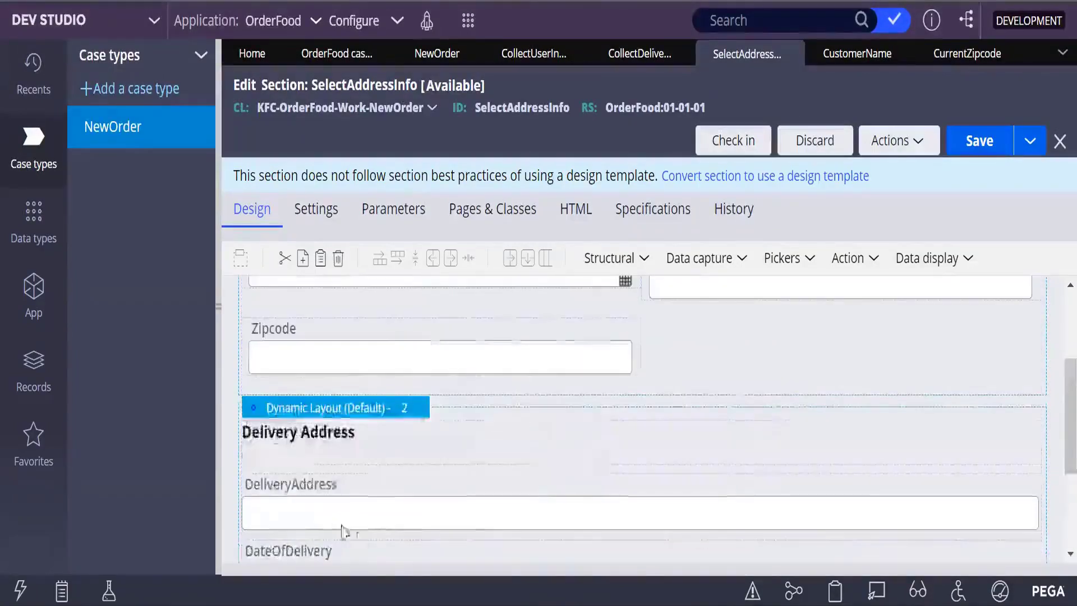
Step: Set the second dynamic layout's format to Inline grid double and submit
{"action": "left_click", "coordinate": [405, 408]}
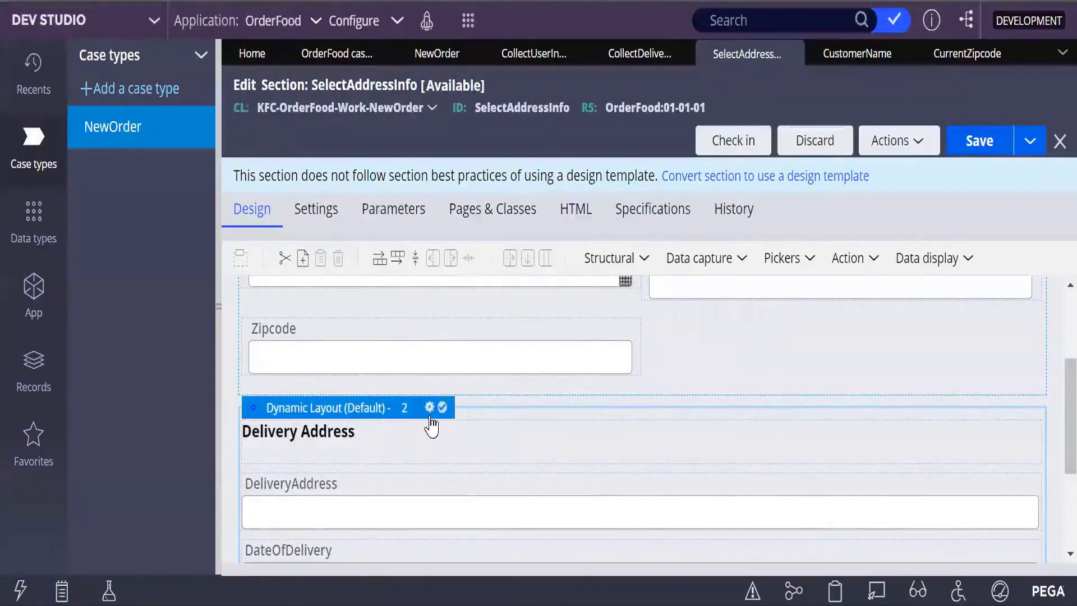
{"action": "left_click", "coordinate": [429, 408]}
{"action": "left_click", "coordinate": [628, 173]}
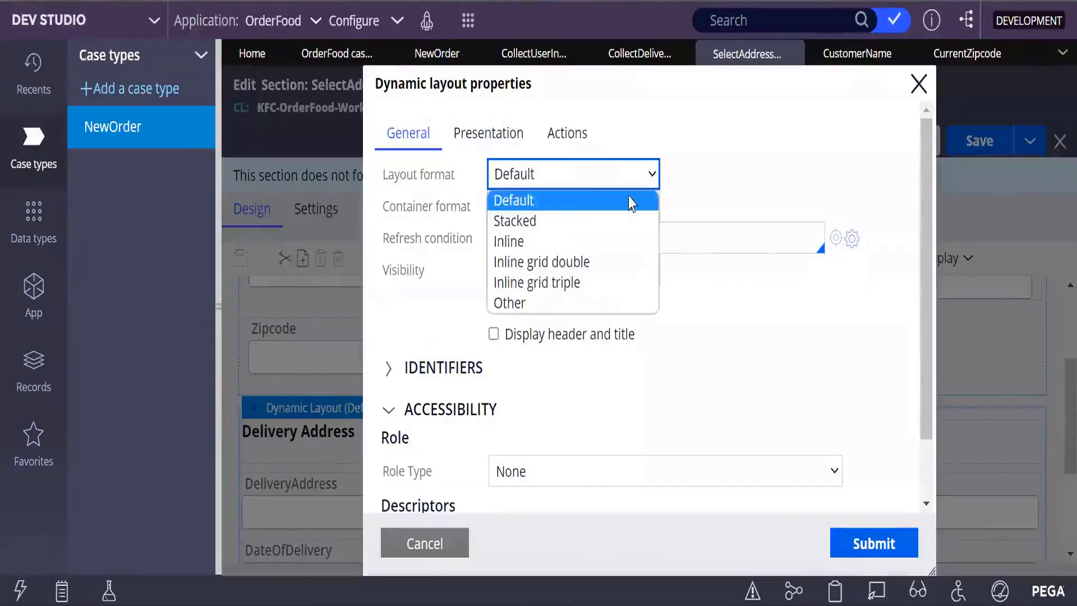
{"action": "left_click", "coordinate": [549, 263]}
{"action": "left_click", "coordinate": [876, 543]}
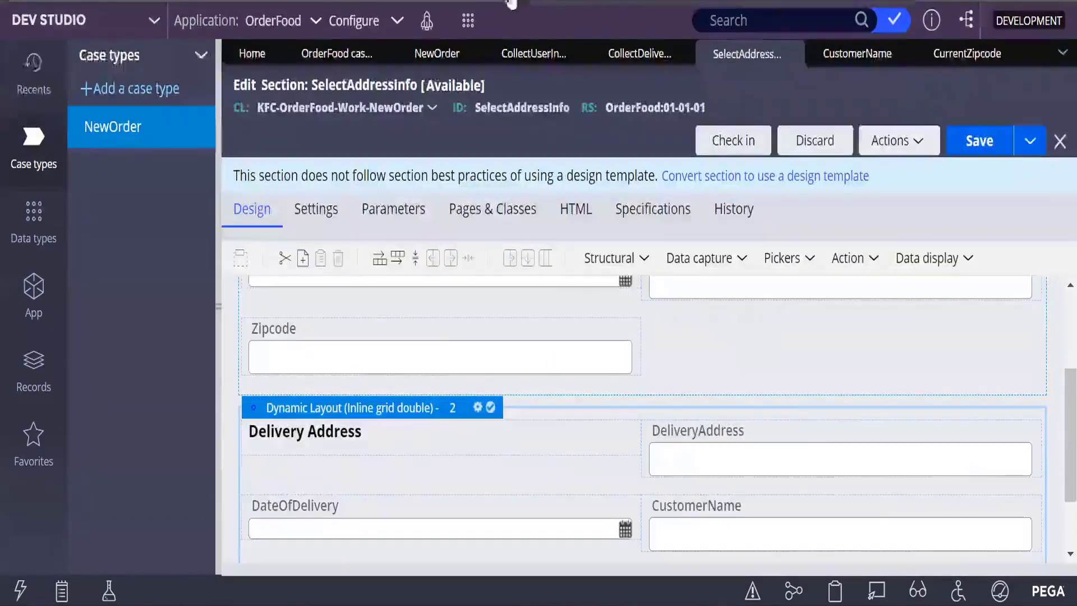
Step: Save SelectAddressInfo, then start a NewOrder case to check the CollectDeliveryInfo two-column layout
{"action": "left_click", "coordinate": [979, 141]}
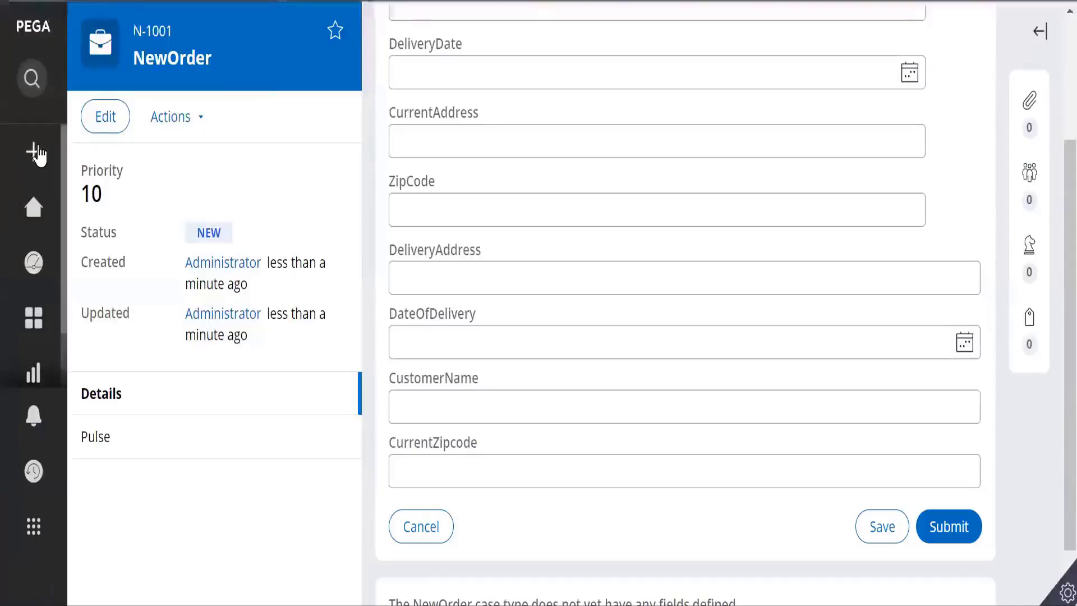
{"action": "left_click", "coordinate": [33, 149]}
{"action": "left_click", "coordinate": [95, 218]}
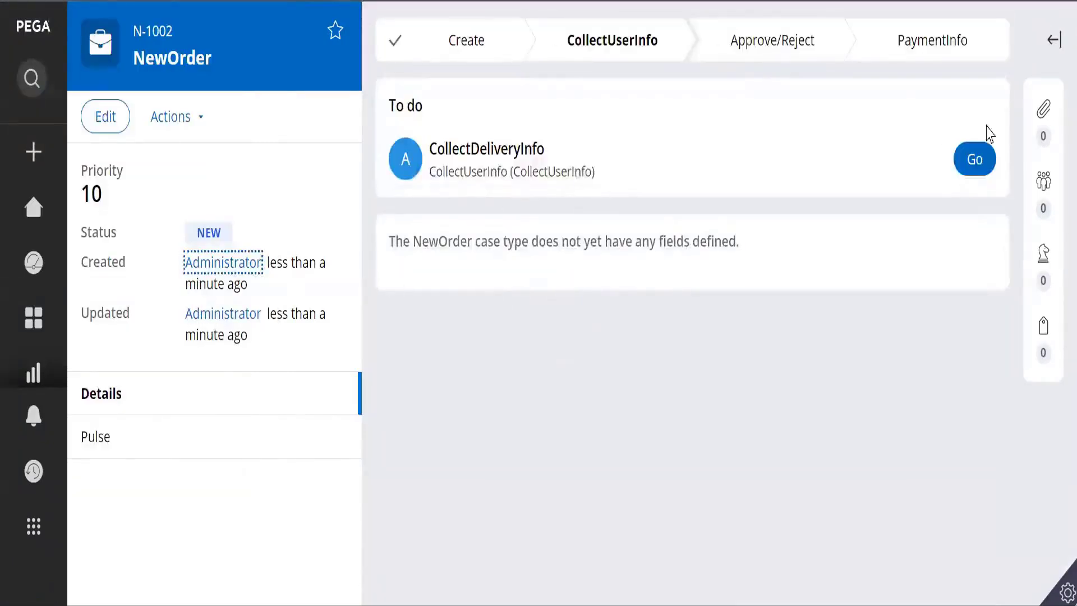
{"action": "left_click", "coordinate": [990, 167]}
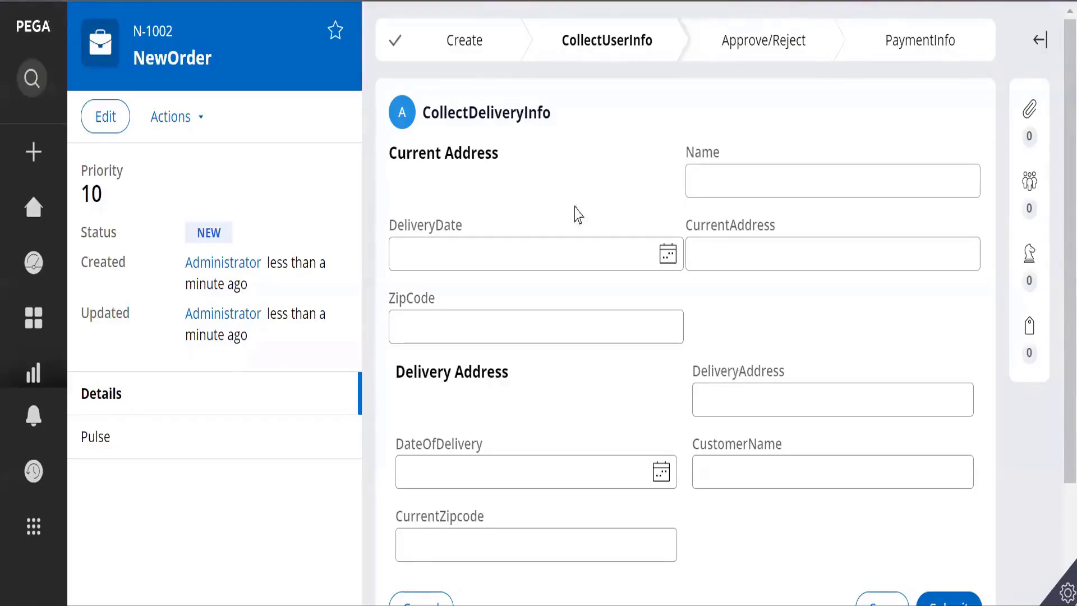
{"action": "mouse_move", "coordinate": [31, 293]}
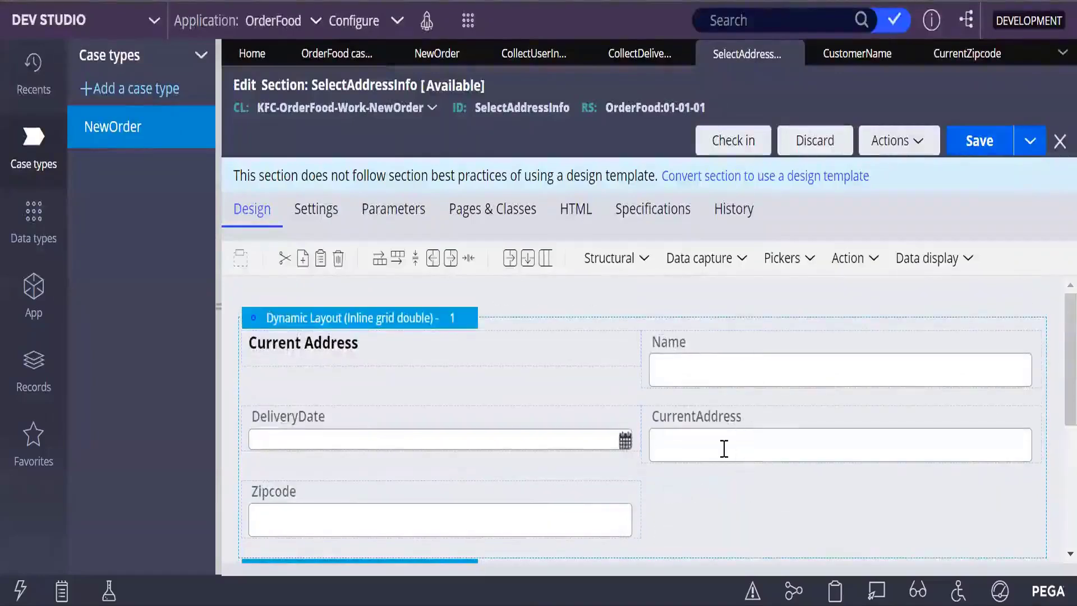
Step: Copy the Current Address heading cell and paste a duplicate beside it
{"action": "right_click", "coordinate": [332, 348]}
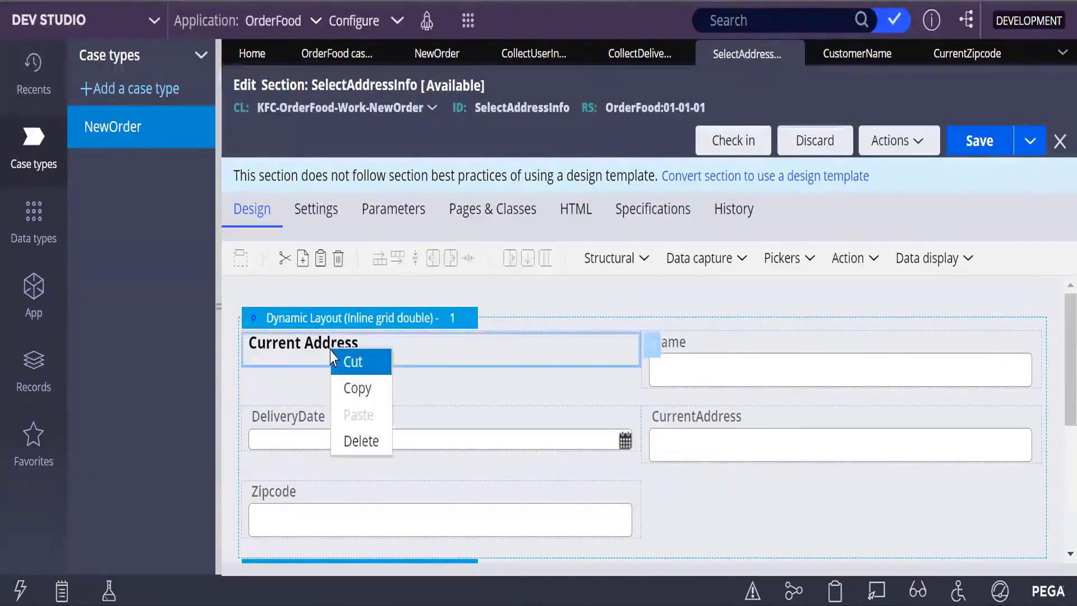
{"action": "left_click", "coordinate": [367, 395]}
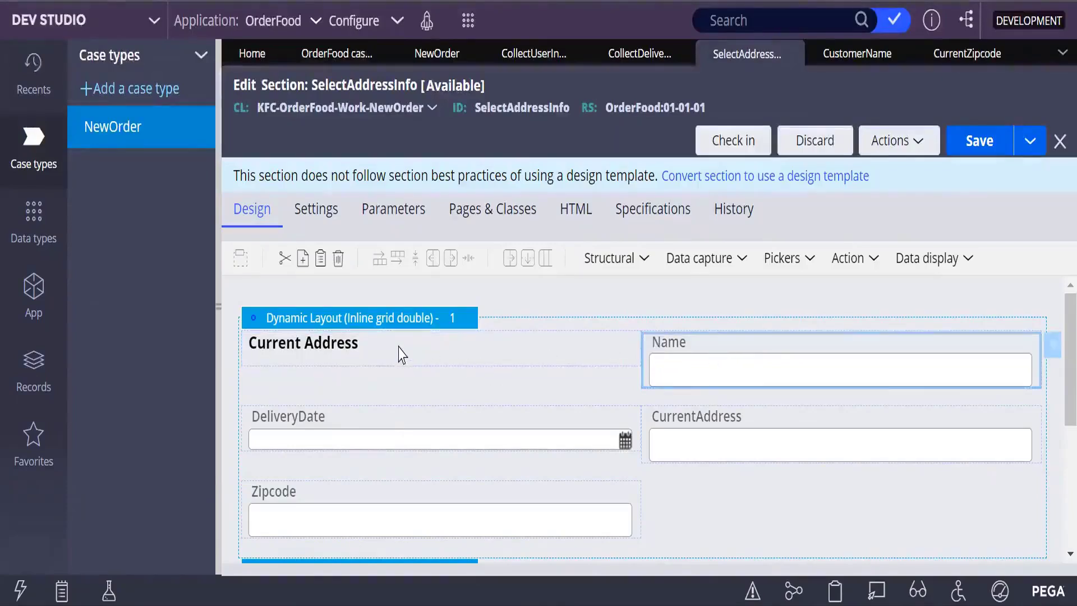
{"action": "right_click", "coordinate": [393, 352]}
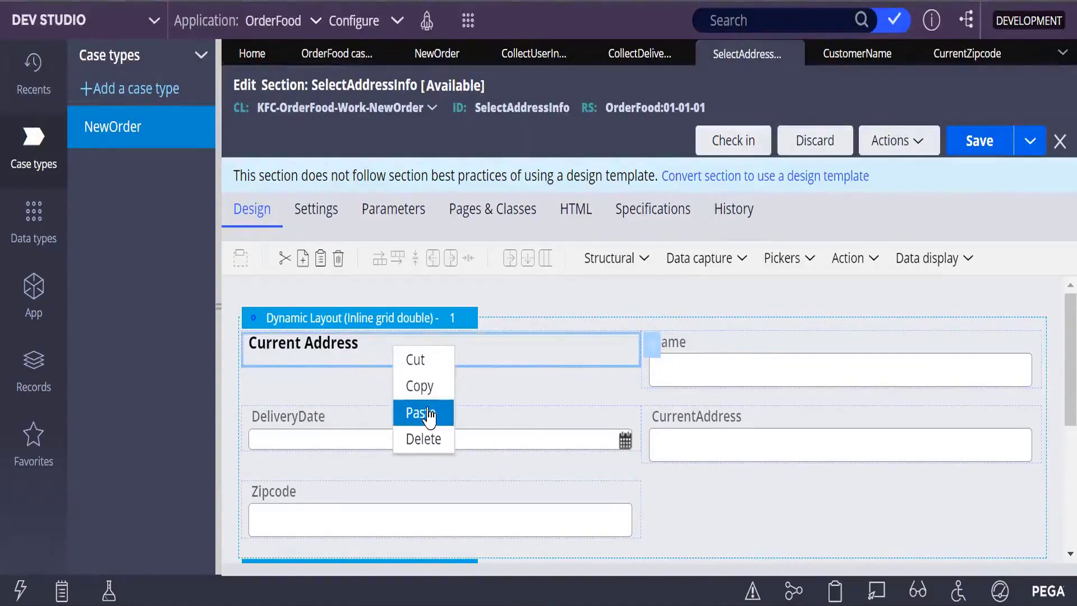
{"action": "left_click", "coordinate": [429, 414]}
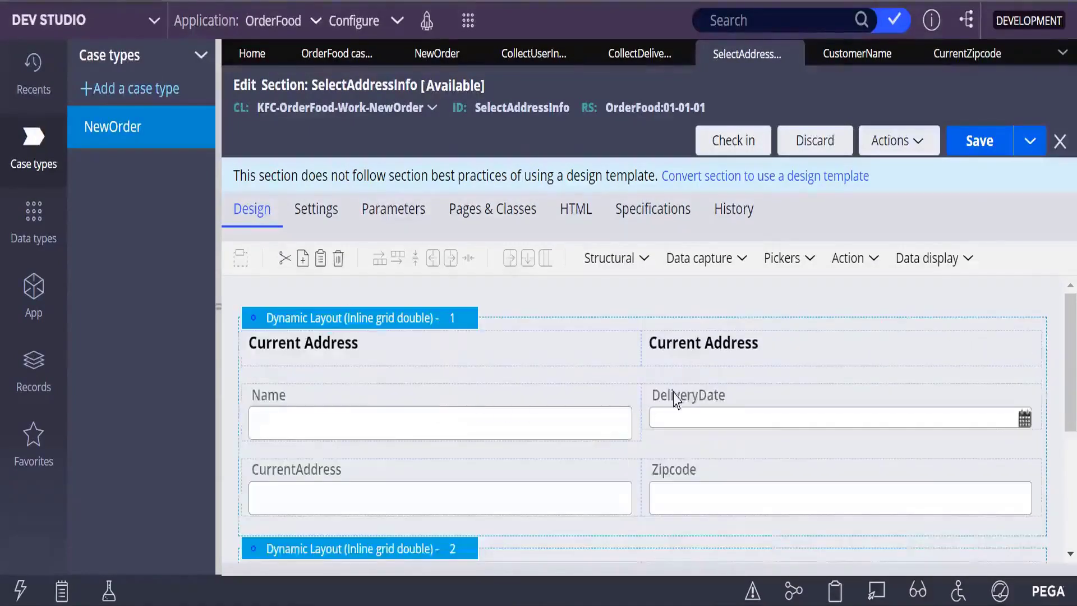
{"action": "scroll", "coordinate": [691, 370], "scroll_direction": "down", "scroll_amount": 4}
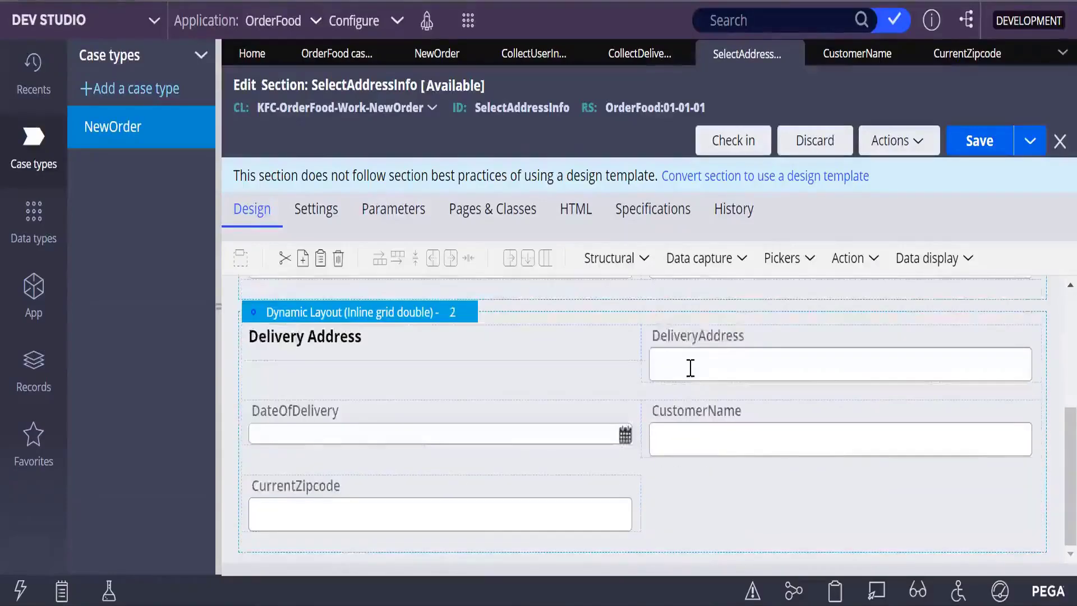
{"action": "scroll", "coordinate": [690, 368], "scroll_direction": "up", "scroll_amount": 4}
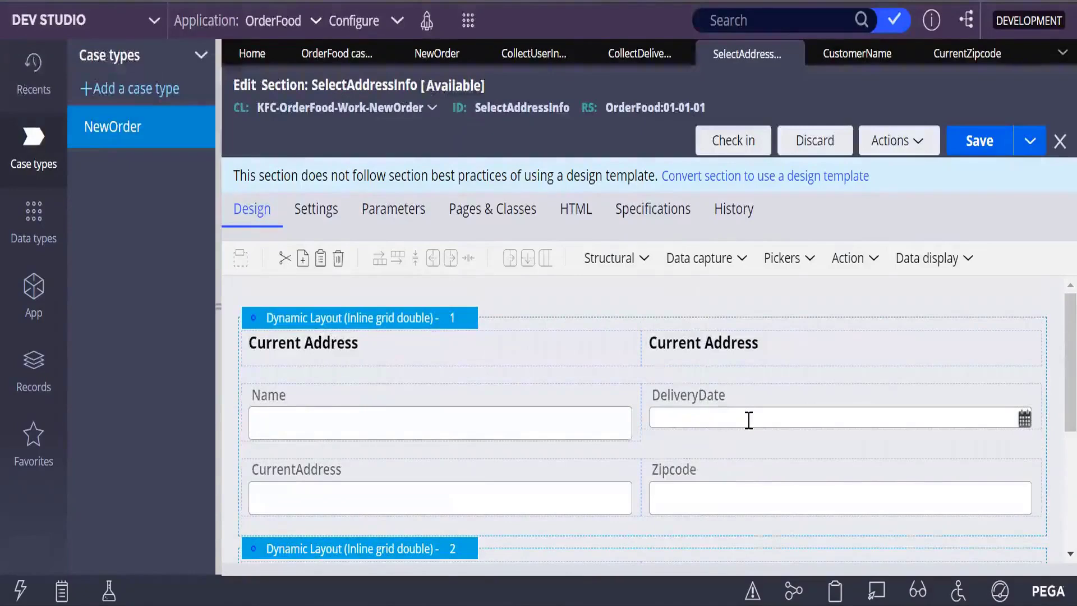
Step: Clear the Current Address text from the pasted heading's Value in Cell Properties
{"action": "left_click", "coordinate": [765, 340]}
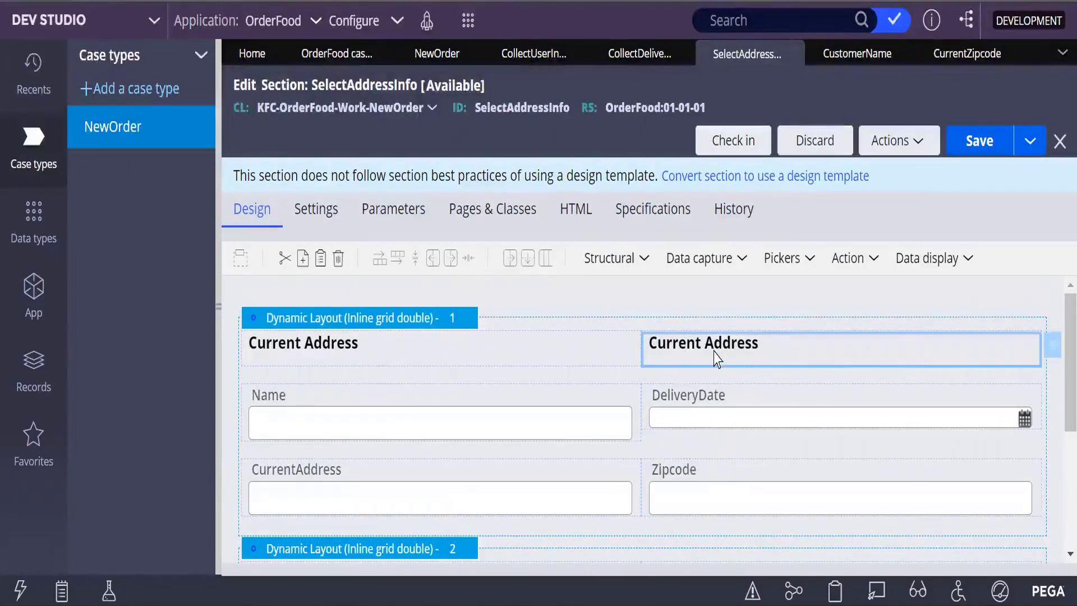
{"action": "double_click", "coordinate": [735, 351]}
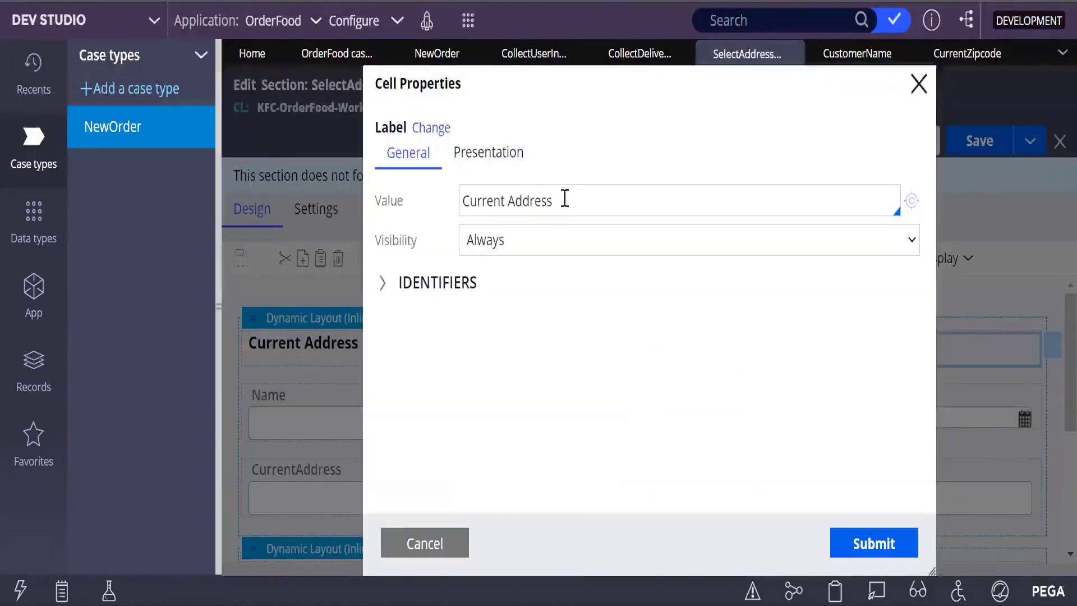
{"action": "left_click_drag", "start_coordinate": [564, 198], "coordinate": [455, 228]}
{"action": "key", "text": "BackSpace"}
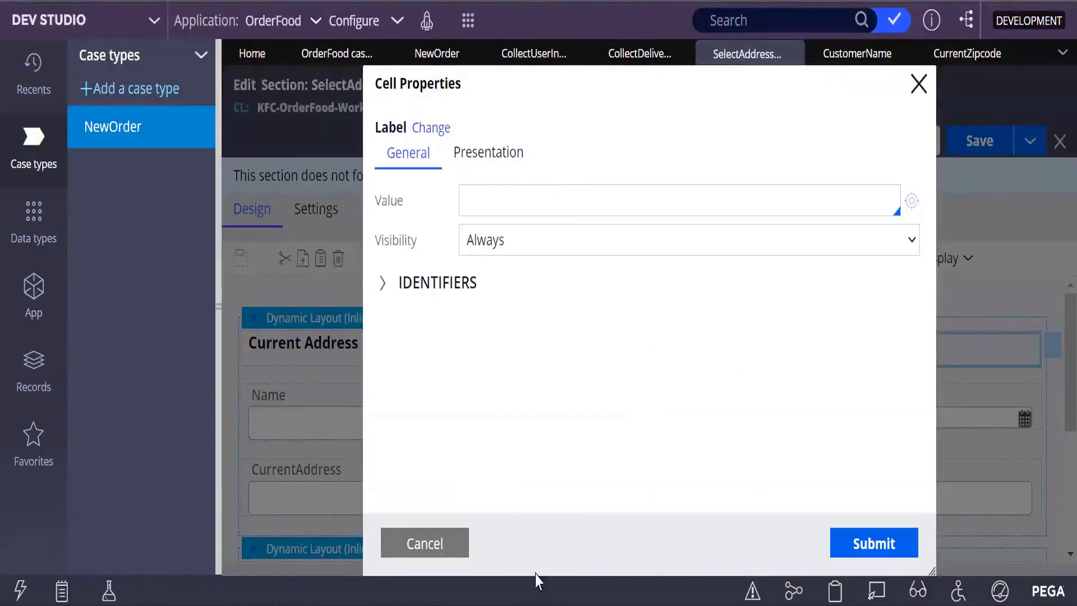
Step: Submit the blank label, then copy the Delivery Address label into the right cell
{"action": "left_click", "coordinate": [884, 536]}
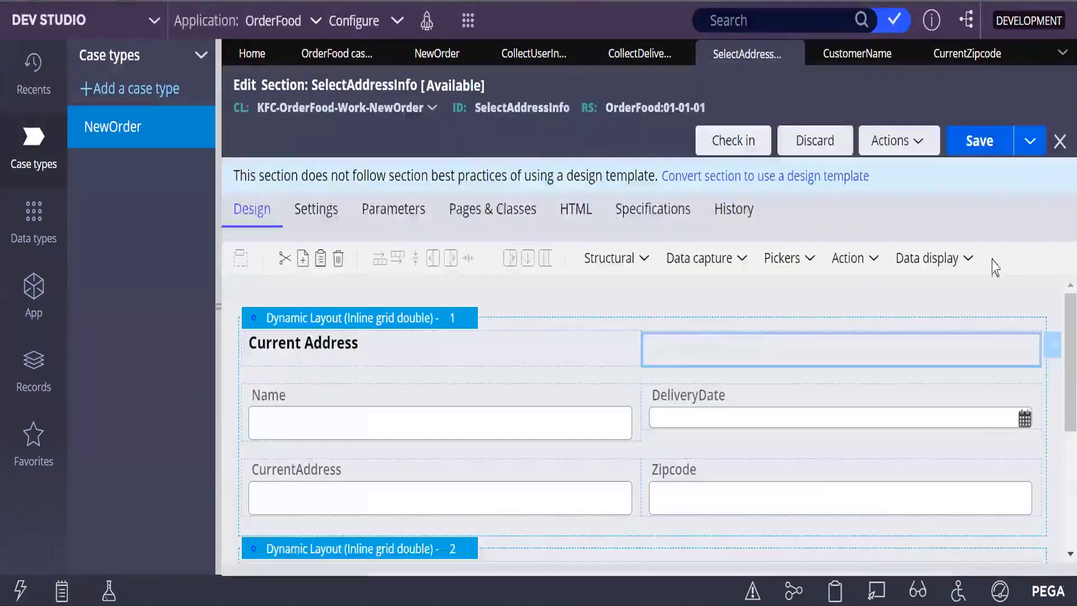
{"action": "scroll", "coordinate": [819, 486], "scroll_direction": "down", "scroll_amount": 4}
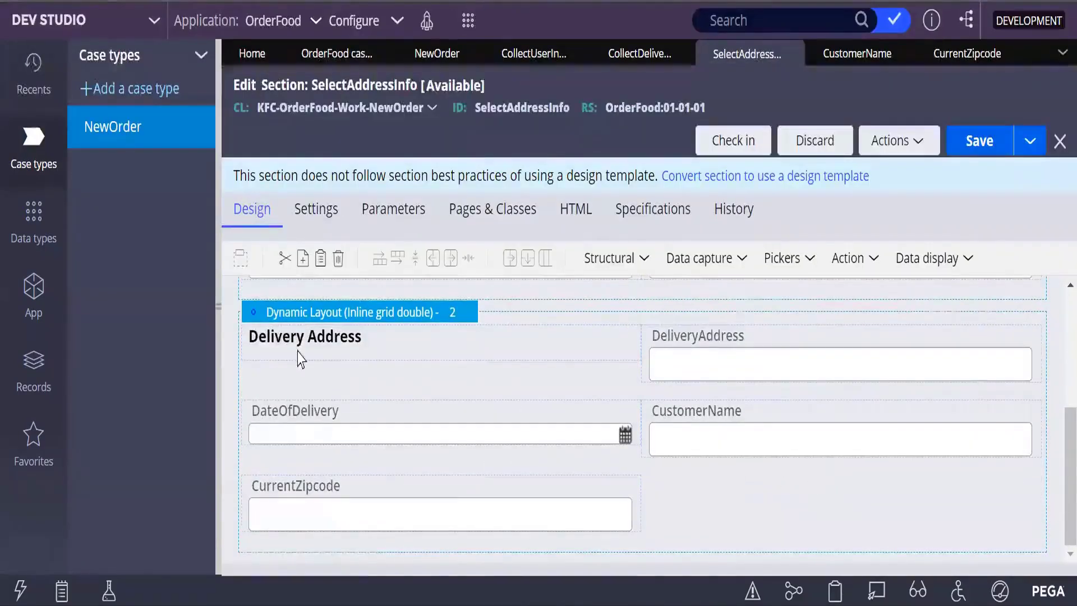
{"action": "right_click", "coordinate": [304, 345]}
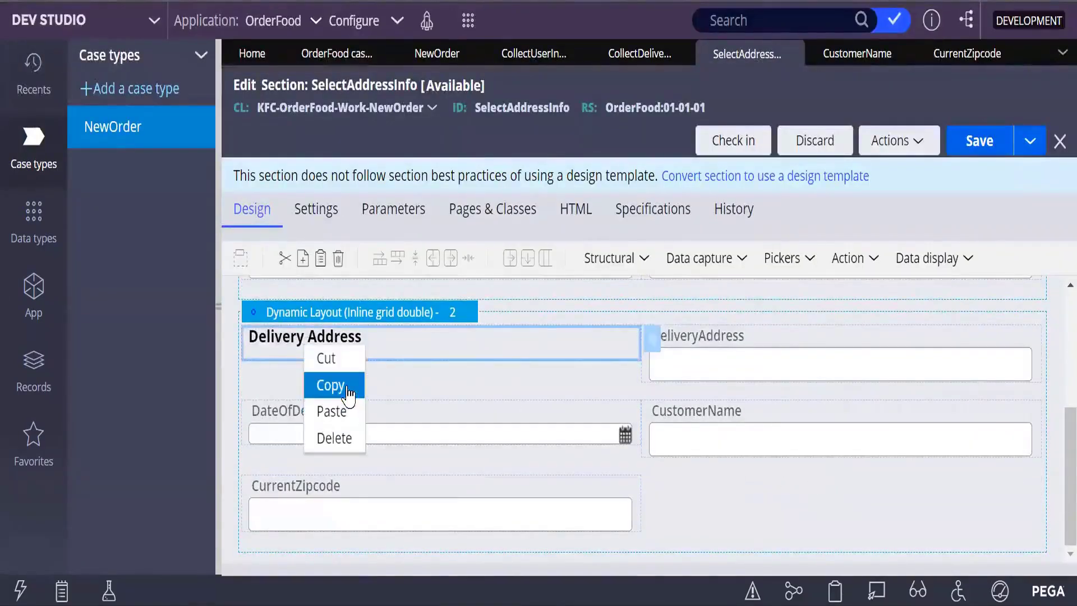
{"action": "left_click", "coordinate": [348, 393]}
{"action": "right_click", "coordinate": [500, 354]}
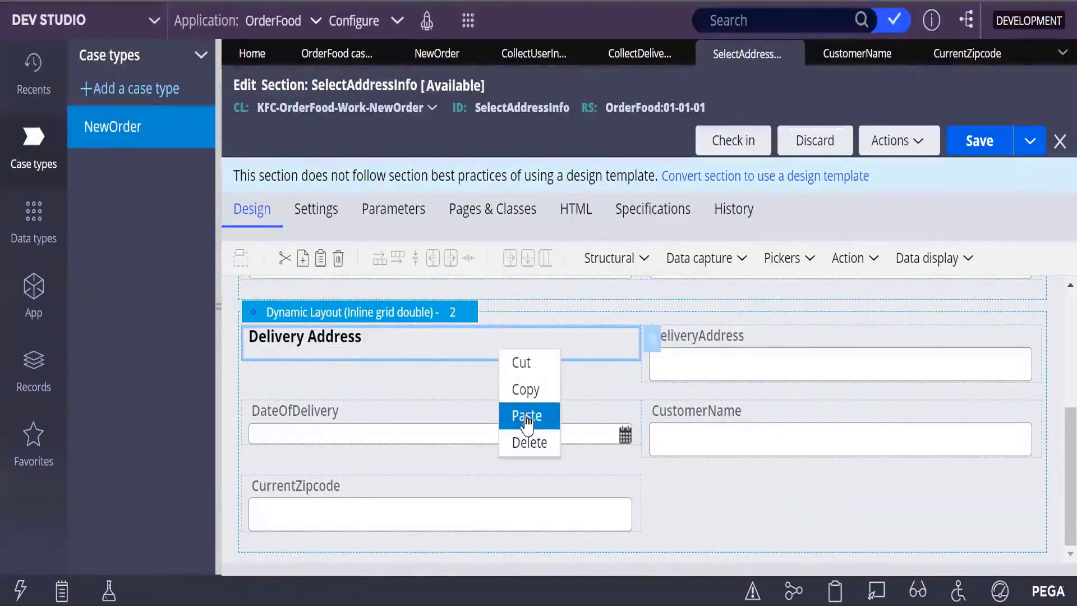
{"action": "left_click", "coordinate": [527, 417]}
Step: Empty the pasted Delivery Address label's Value, submit it, and save SelectAddressInfo
{"action": "left_click", "coordinate": [758, 361]}
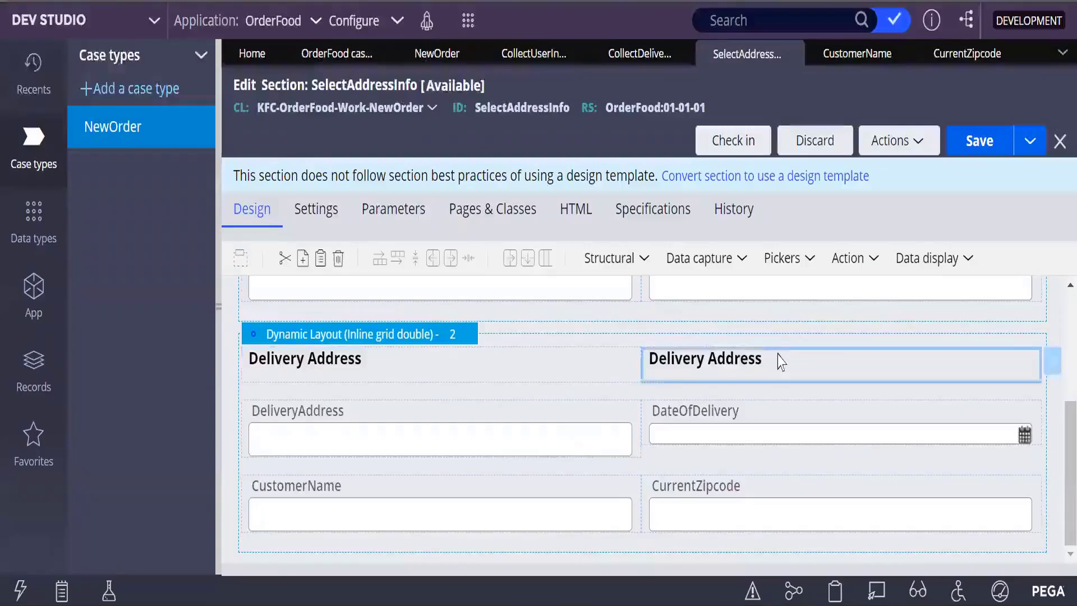
{"action": "left_click", "coordinate": [742, 375]}
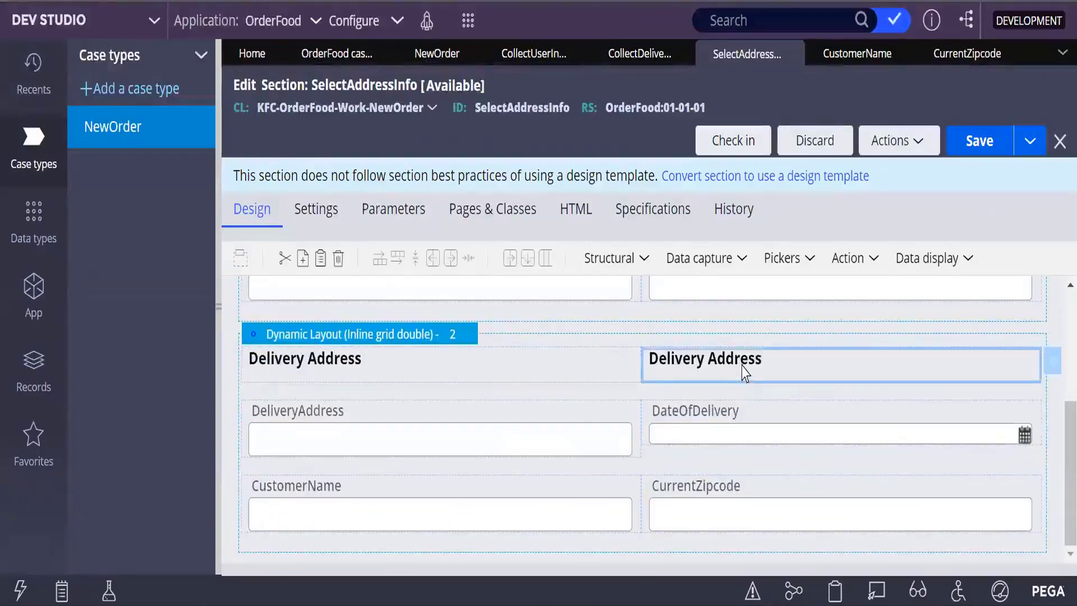
{"action": "double_click", "coordinate": [760, 367]}
{"action": "left_click_drag", "start_coordinate": [554, 201], "coordinate": [461, 200]}
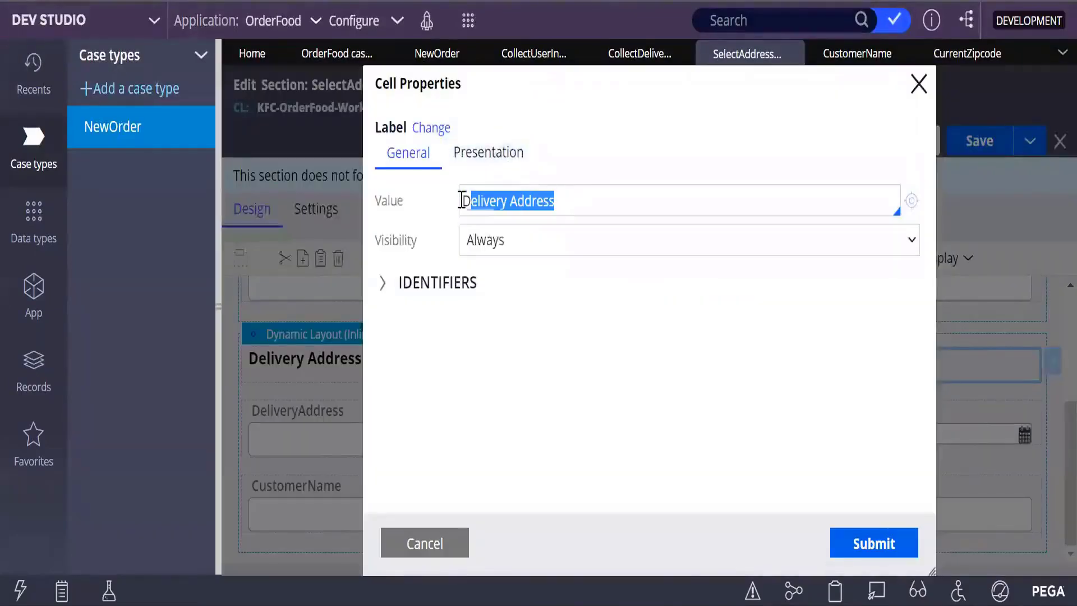
{"action": "key", "text": "BackSpace"}
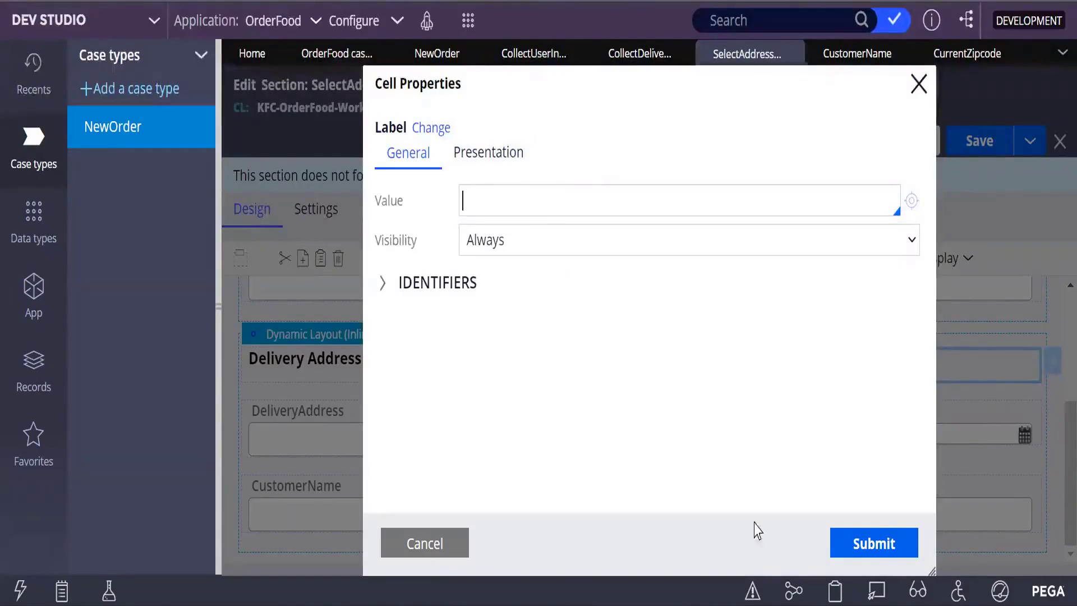
{"action": "left_click", "coordinate": [854, 544]}
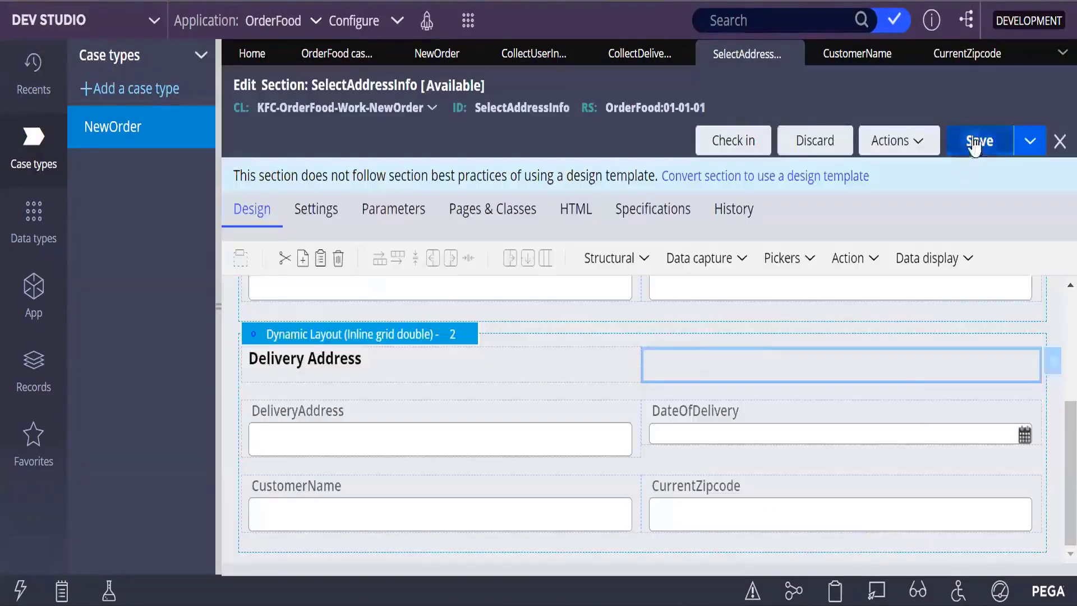
{"action": "left_click", "coordinate": [976, 144]}
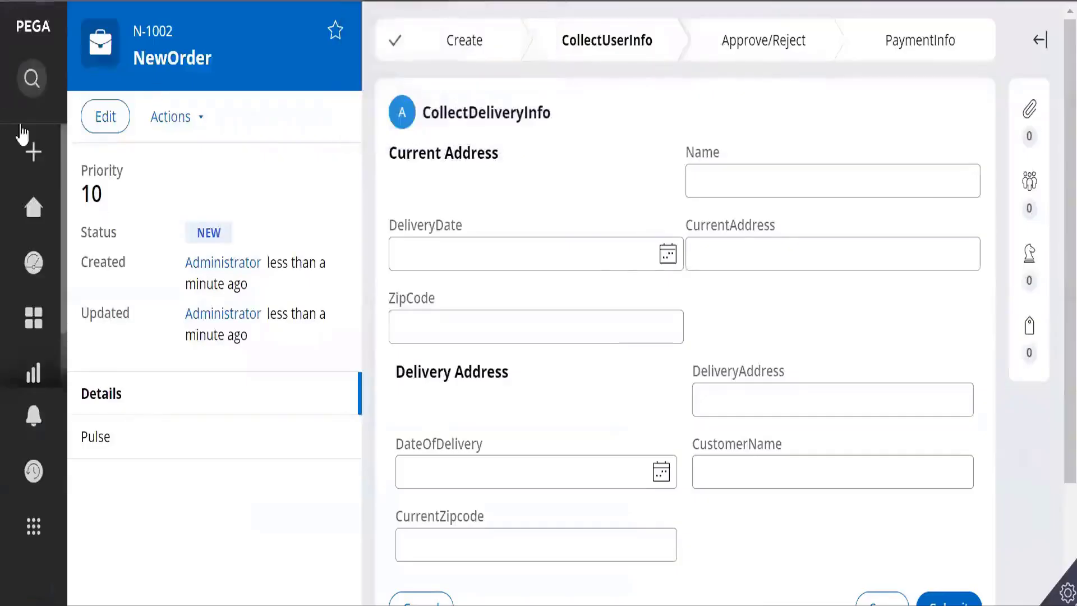
{"action": "mouse_move", "coordinate": [32, 168]}
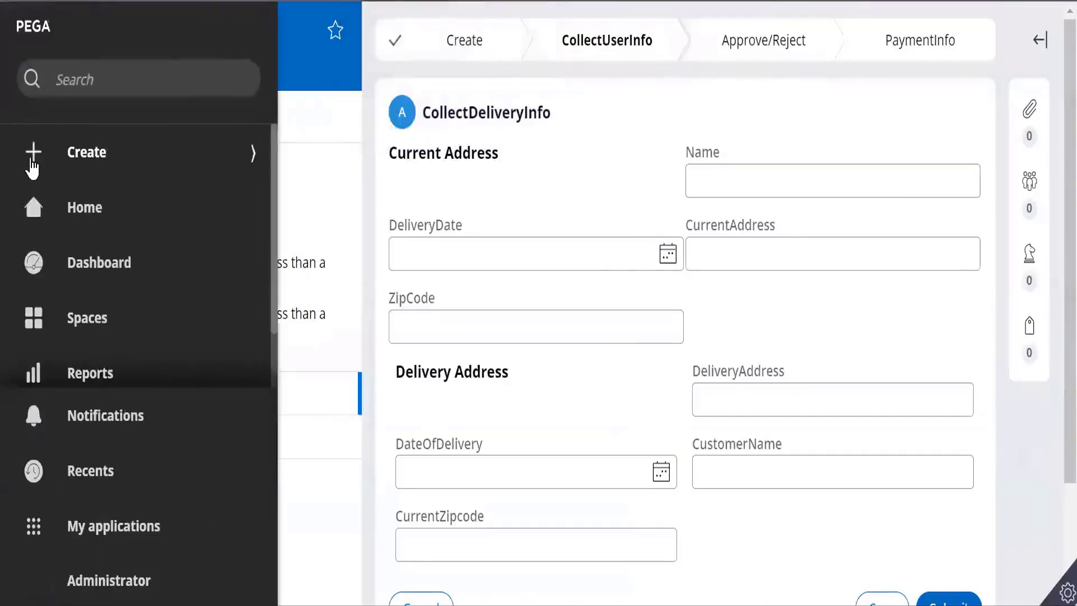
Step: Create a new NewOrder case and open its CollectDeliveryInfo form
{"action": "left_click", "coordinate": [257, 158]}
{"action": "left_click", "coordinate": [113, 204]}
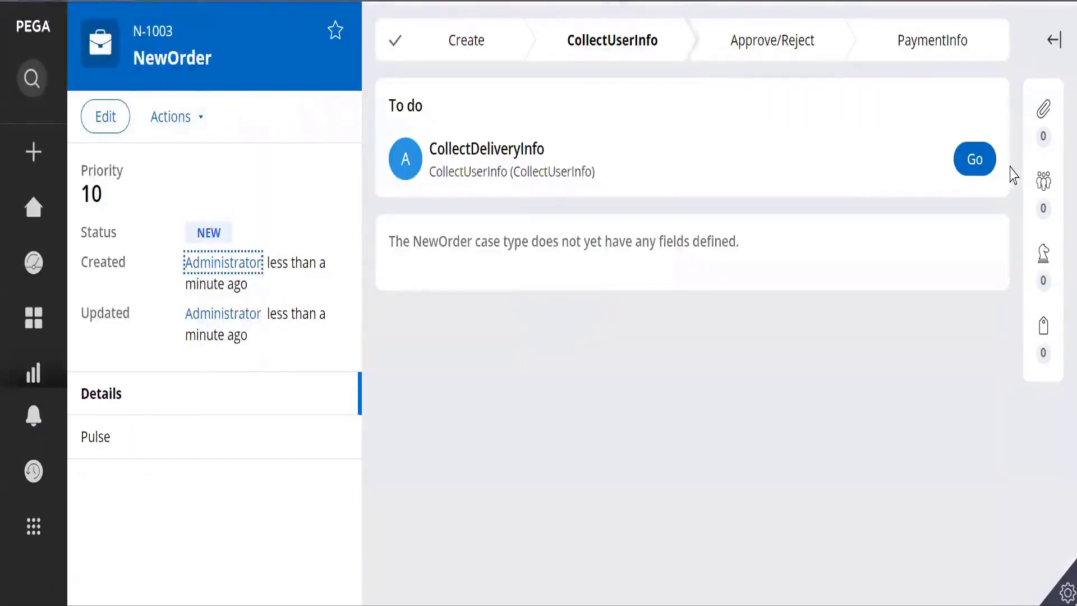
{"action": "left_click", "coordinate": [983, 163]}
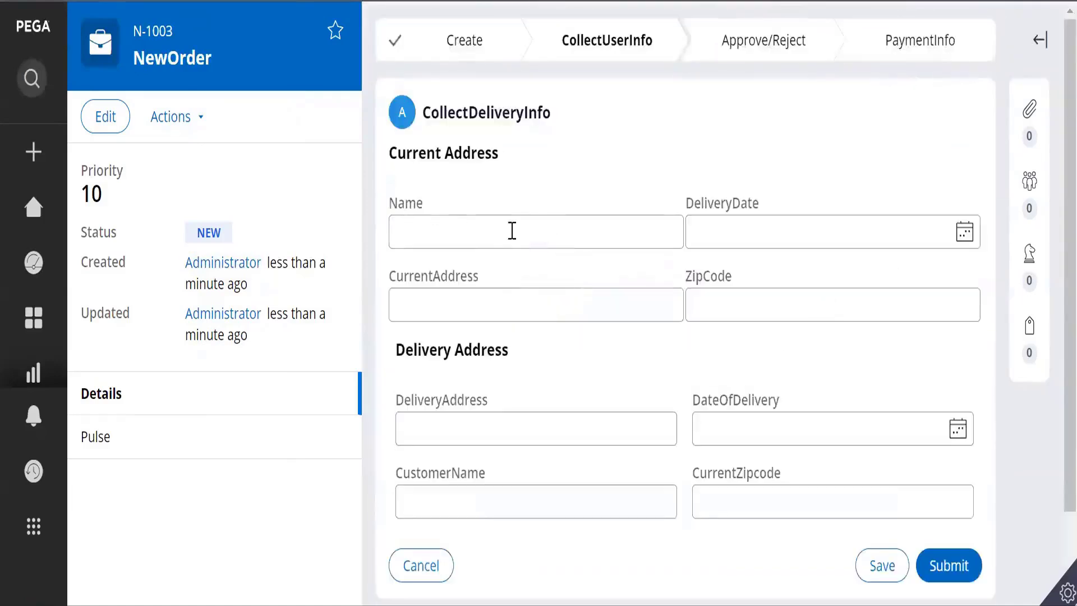
{"action": "scroll", "coordinate": [612, 465], "scroll_direction": "down", "scroll_amount": 2}
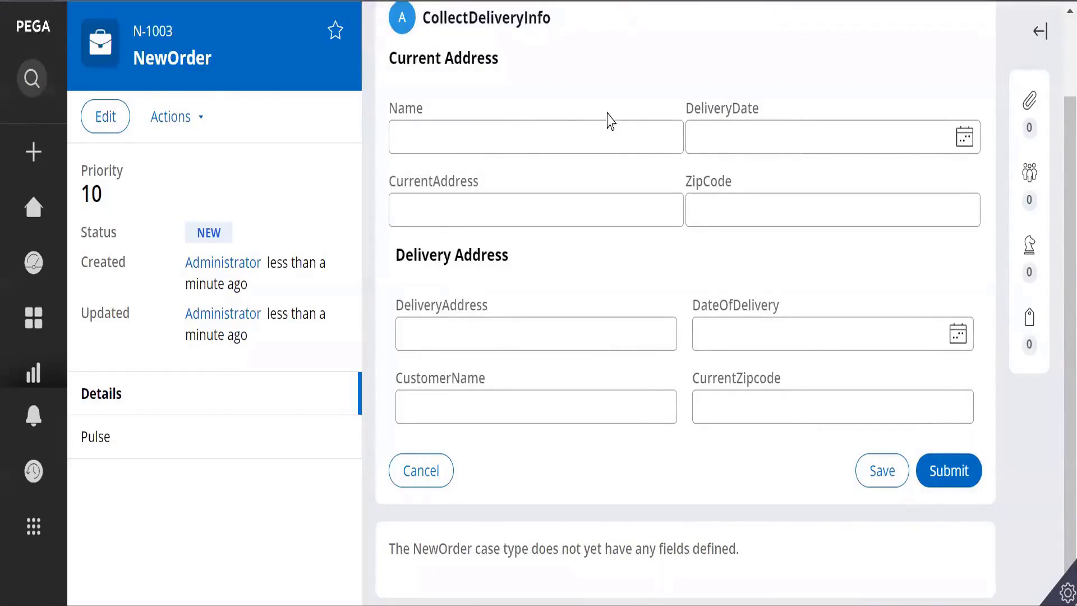
Step: Try the DeliveryAddress and Name fields, dismissing the address suggestions each time
{"action": "left_click", "coordinate": [499, 330]}
{"action": "left_click", "coordinate": [731, 469]}
{"action": "left_click", "coordinate": [510, 120]}
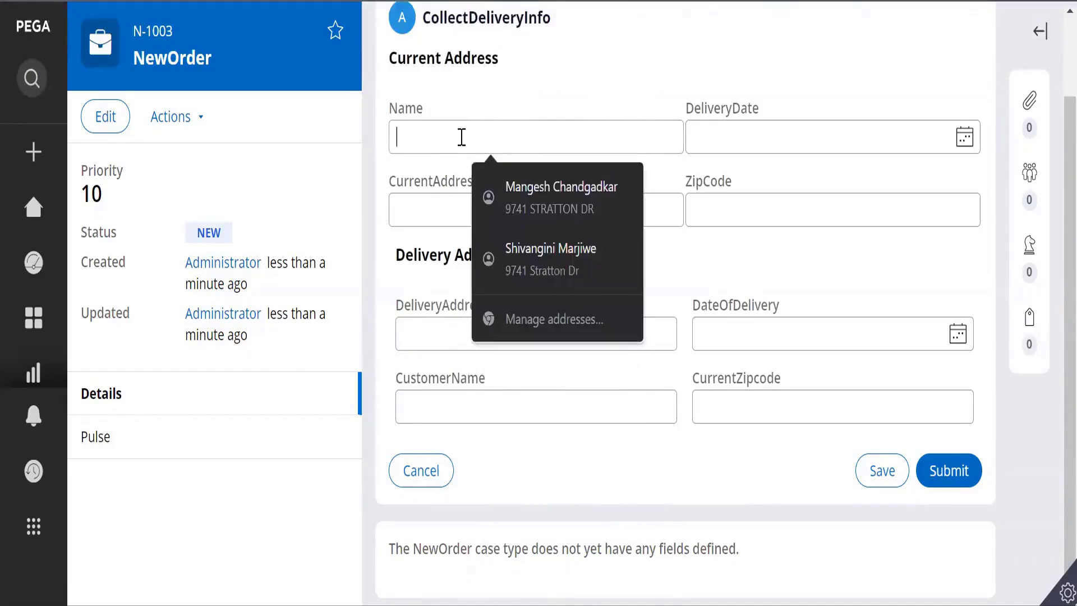
{"action": "left_click", "coordinate": [579, 471]}
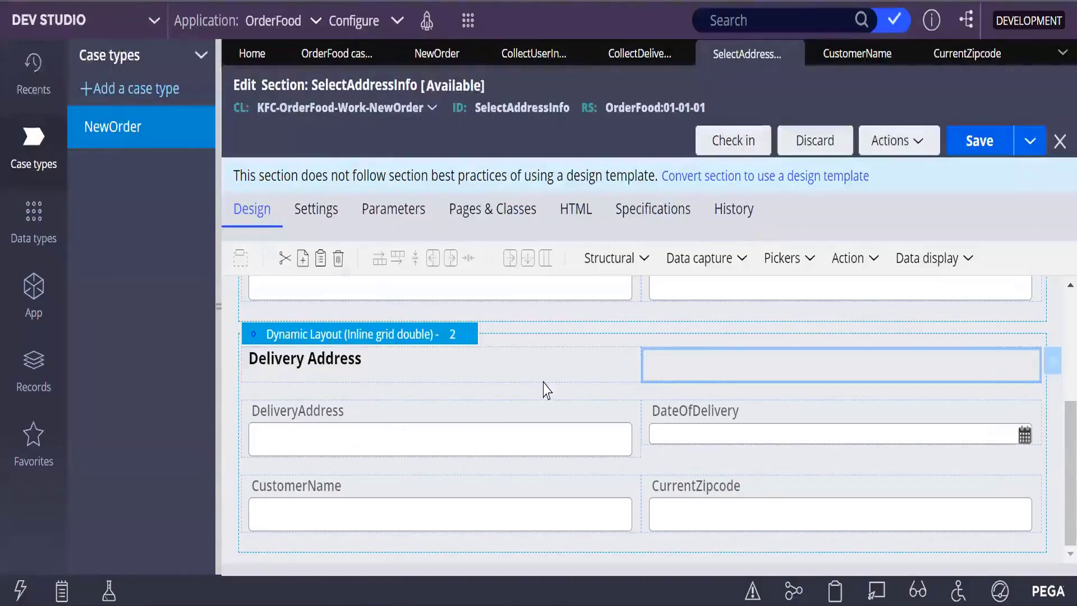
Step: Open the Structural layouts list and try dragging a Layout group into the section
{"action": "scroll", "coordinate": [520, 473], "scroll_direction": "up", "scroll_amount": 4}
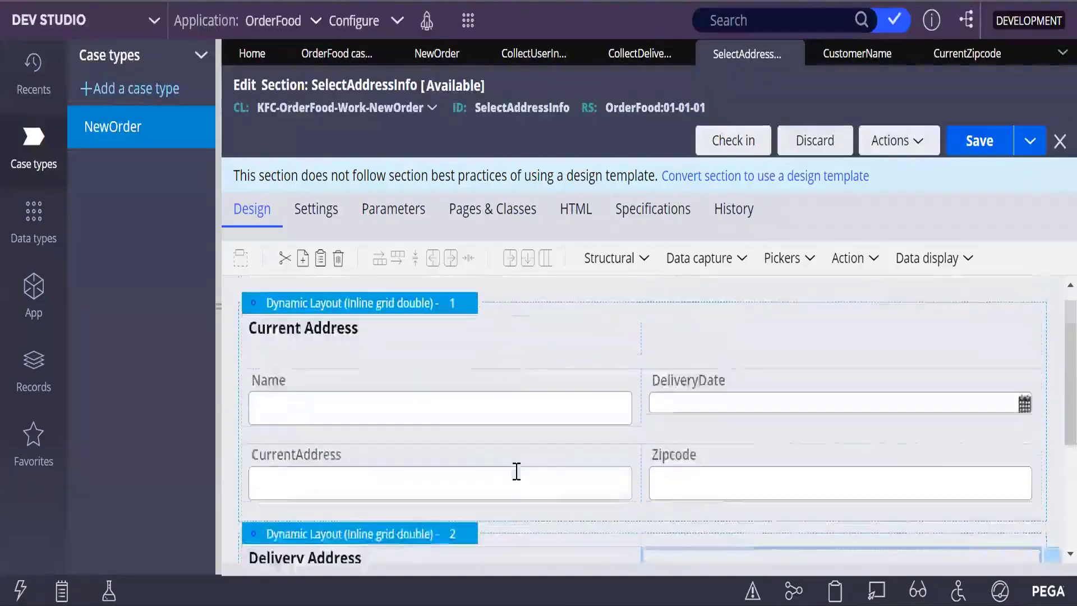
{"action": "scroll", "coordinate": [514, 471], "scroll_direction": "down", "scroll_amount": 3}
{"action": "scroll", "coordinate": [514, 477], "scroll_direction": "up", "scroll_amount": 3}
{"action": "scroll", "coordinate": [512, 481], "scroll_direction": "down", "scroll_amount": 3}
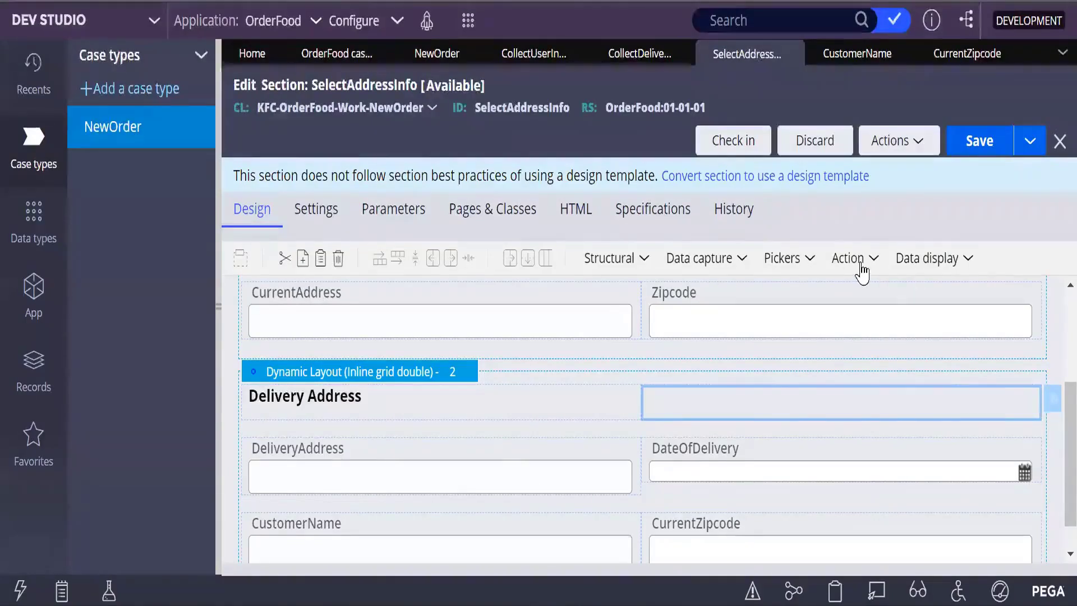
{"action": "left_click", "coordinate": [646, 260]}
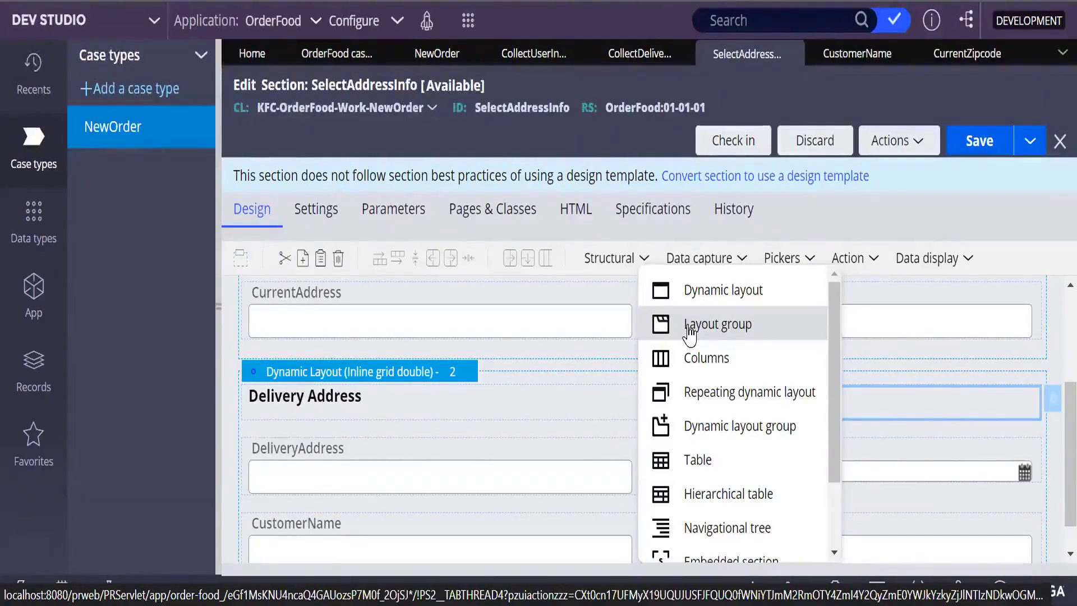
{"action": "left_click_drag", "start_coordinate": [689, 328], "coordinate": [645, 263]}
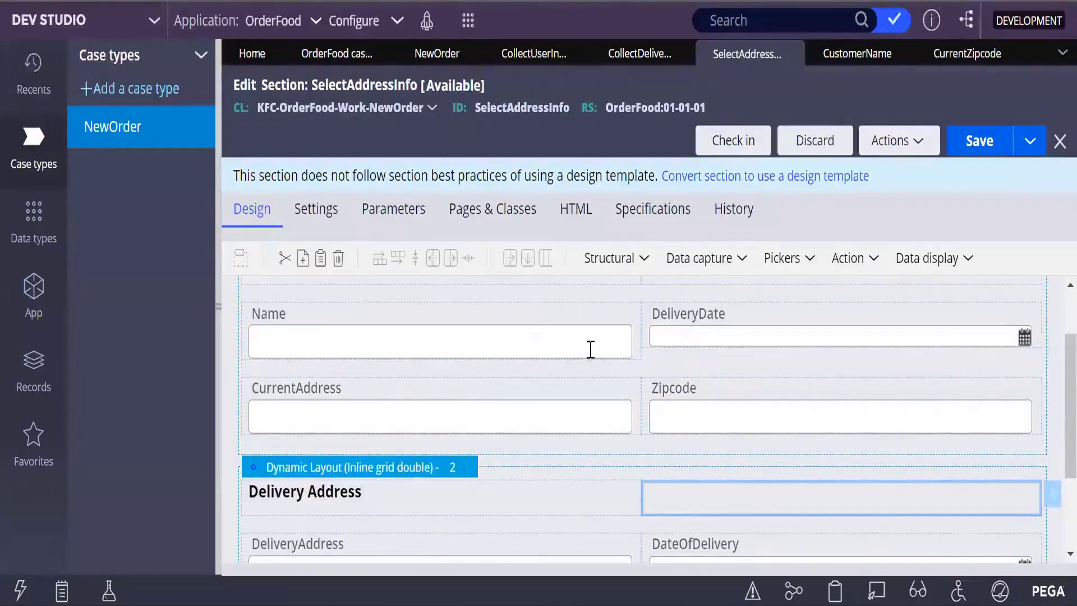
{"action": "left_click", "coordinate": [644, 259]}
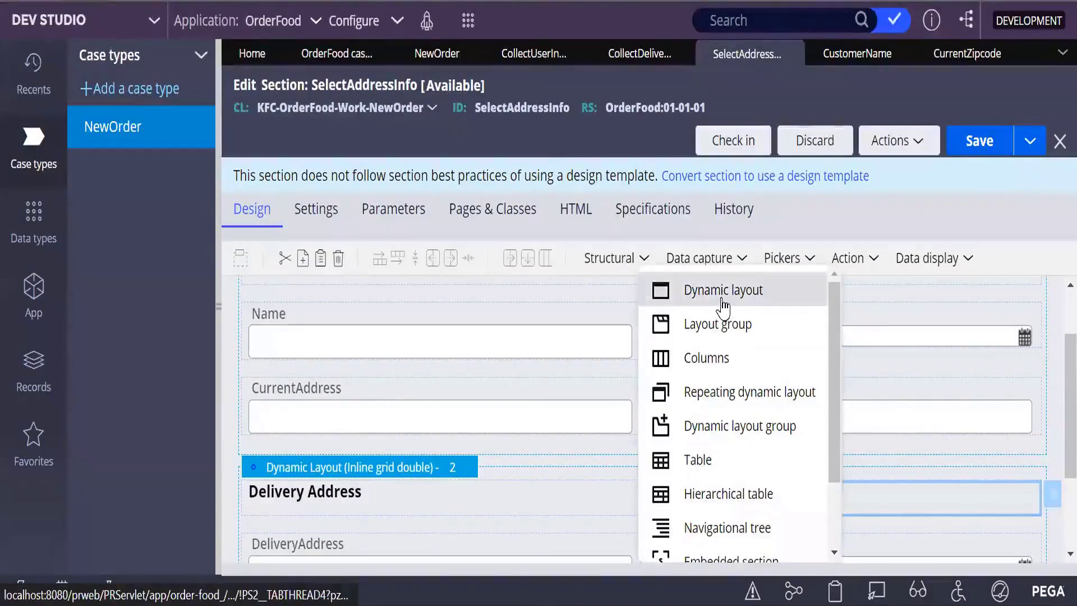
Step: Nest a default Dynamic layout 1.1 in the Current Address layout below CurrentAddress and Zipcode
{"action": "left_click_drag", "start_coordinate": [723, 308], "coordinate": [470, 454]}
{"action": "scroll", "coordinate": [595, 404], "scroll_direction": "down", "scroll_amount": 3}
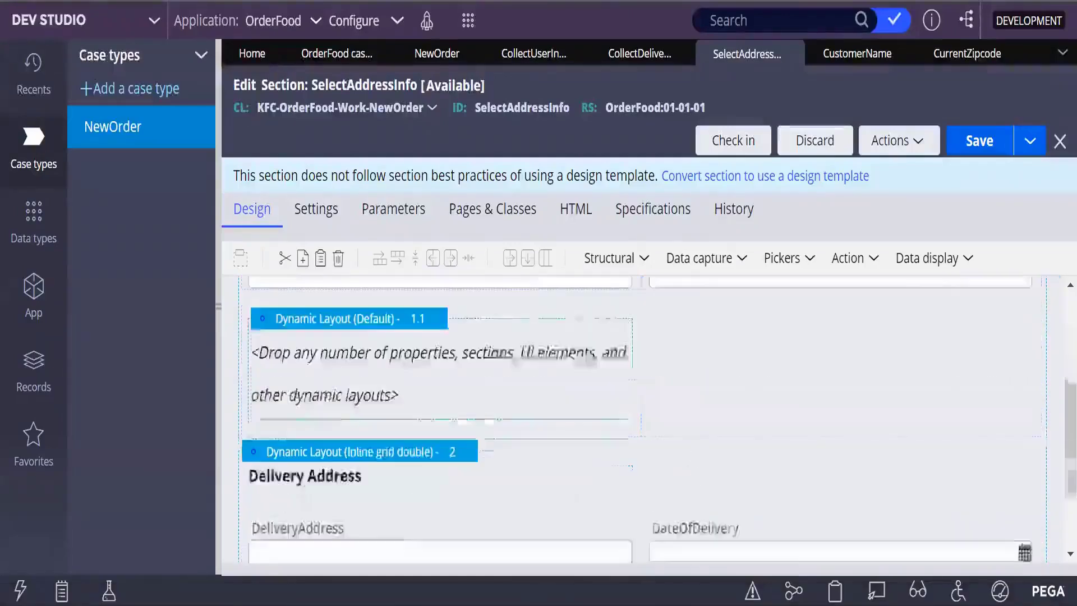
{"action": "left_click", "coordinate": [392, 363]}
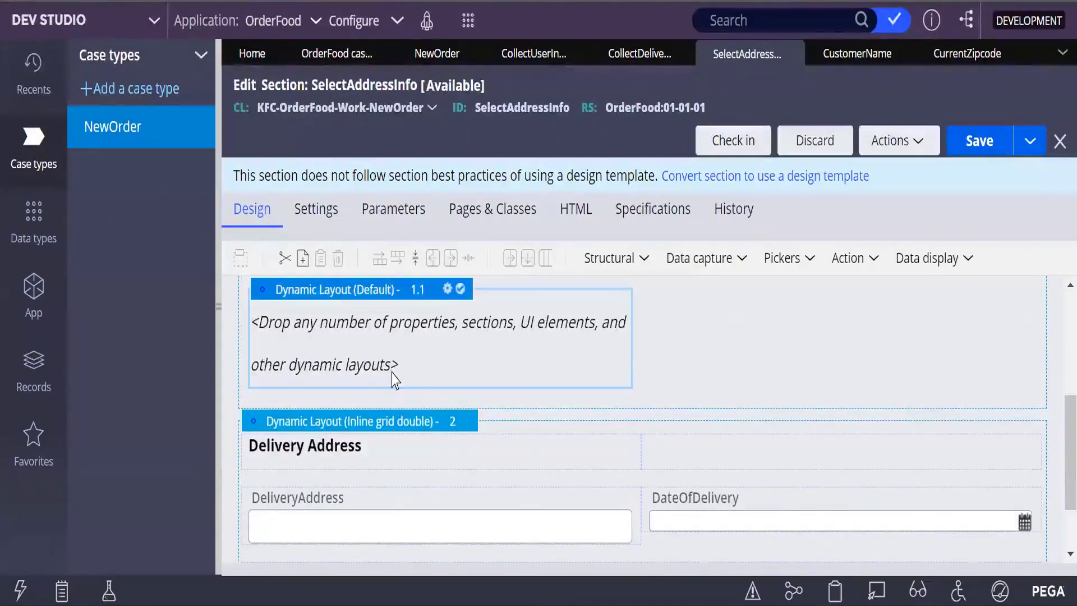
{"action": "double_click", "coordinate": [592, 356]}
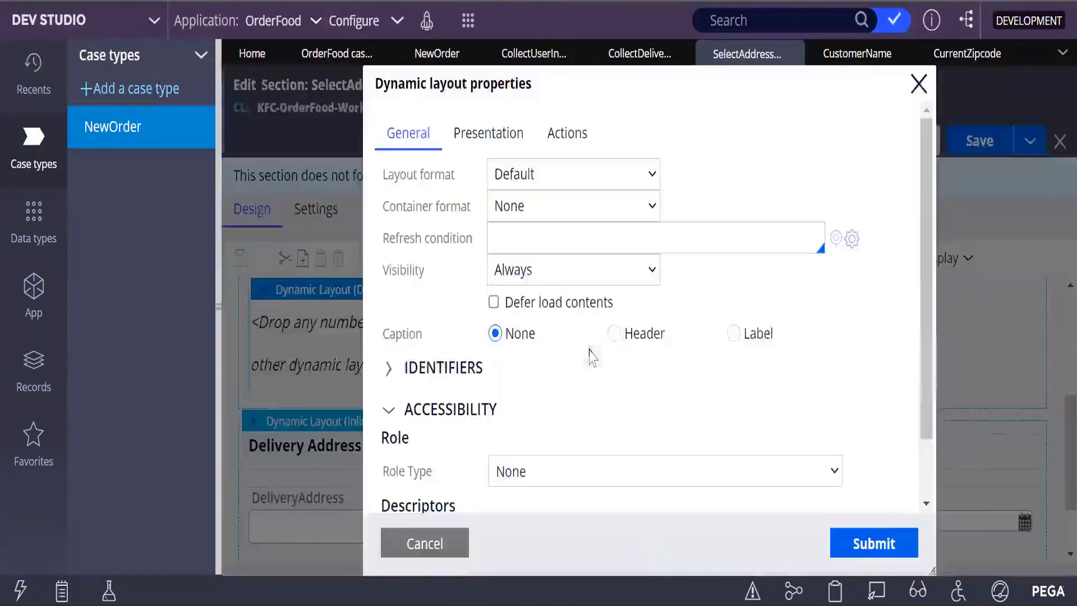
{"action": "left_click", "coordinate": [925, 84]}
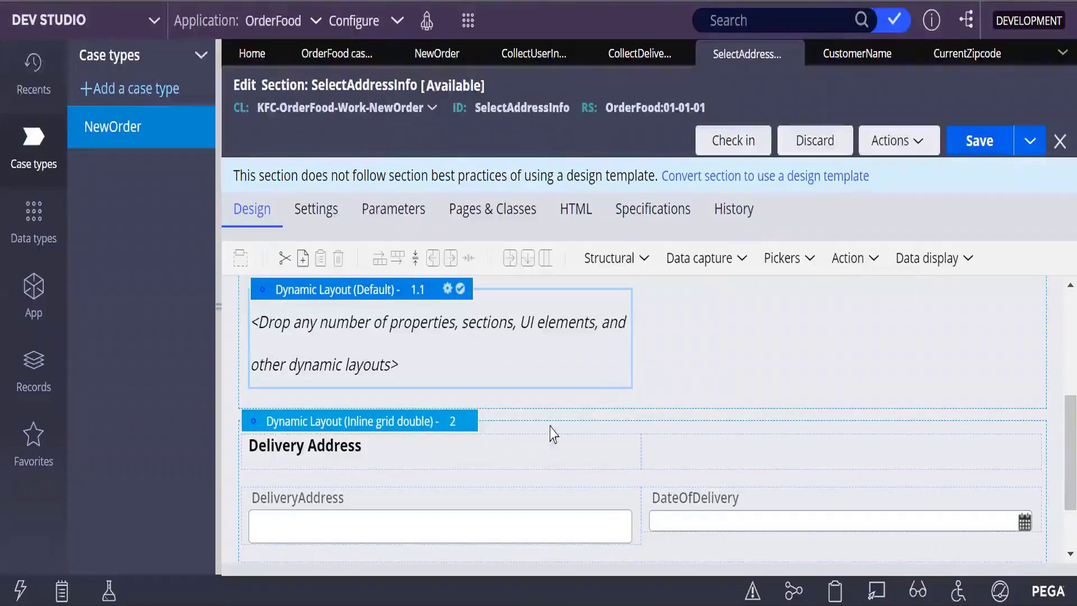
{"action": "scroll", "coordinate": [463, 435], "scroll_direction": "up", "scroll_amount": 3}
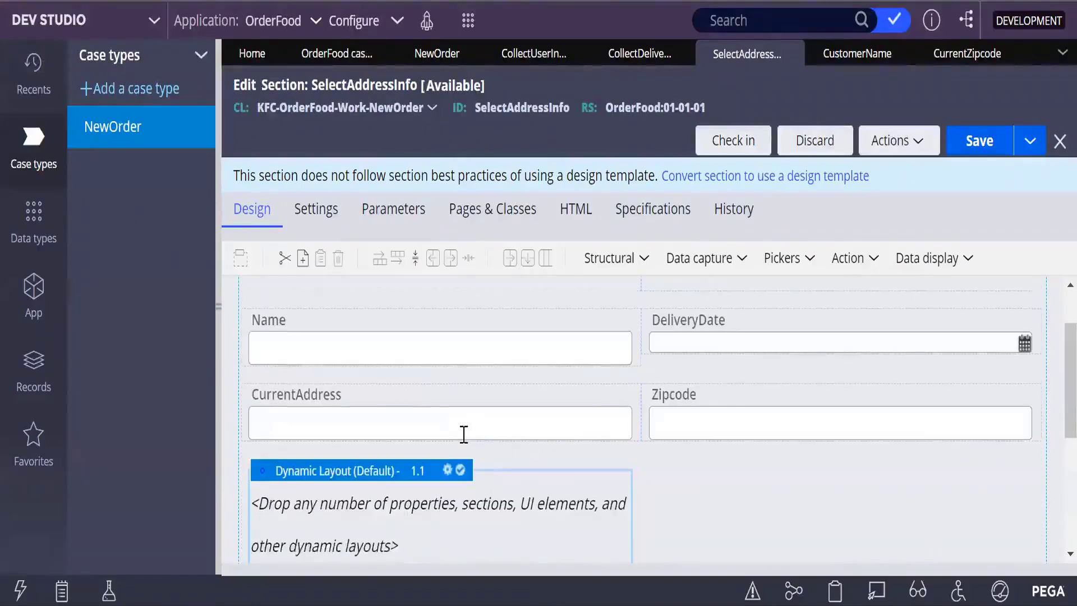
{"action": "scroll", "coordinate": [462, 433], "scroll_direction": "down", "scroll_amount": 5}
{"action": "scroll", "coordinate": [484, 479], "scroll_direction": "up", "scroll_amount": 5}
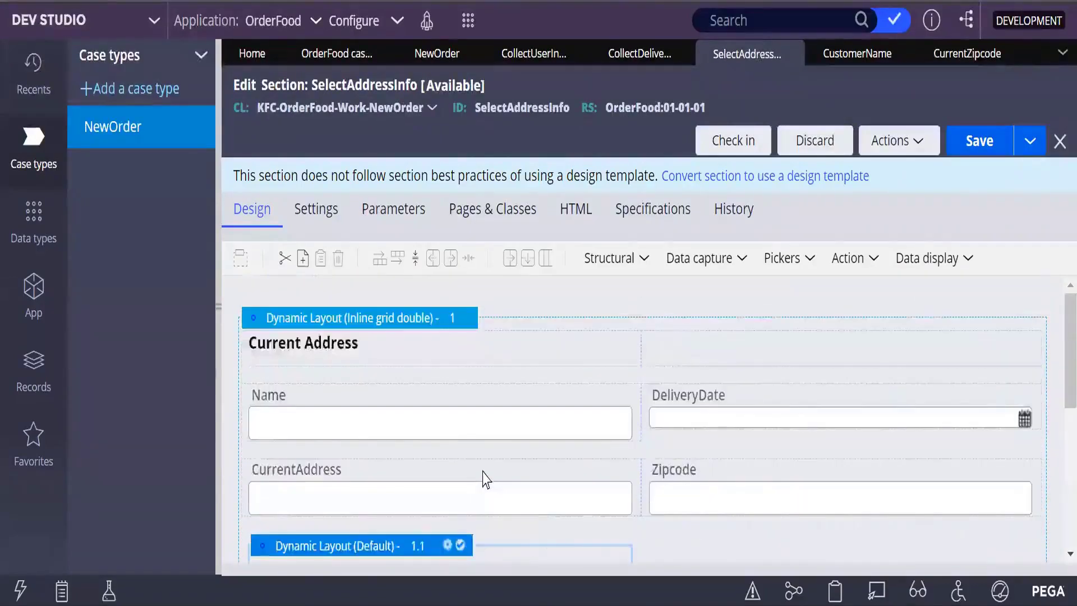
{"action": "scroll", "coordinate": [483, 476], "scroll_direction": "down", "scroll_amount": 5}
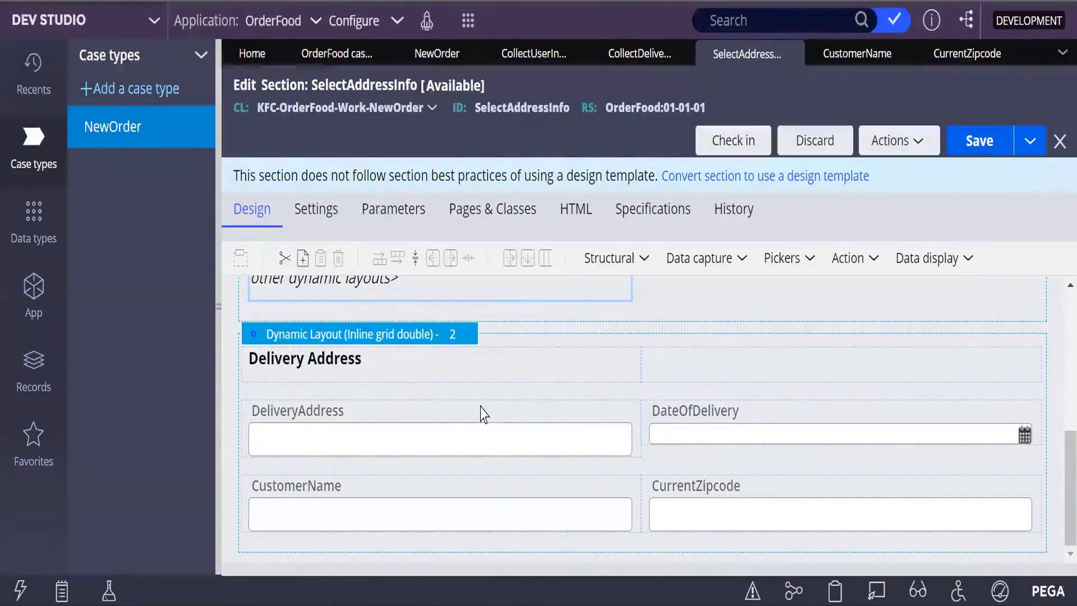
{"action": "scroll", "coordinate": [420, 396], "scroll_direction": "up", "scroll_amount": 3}
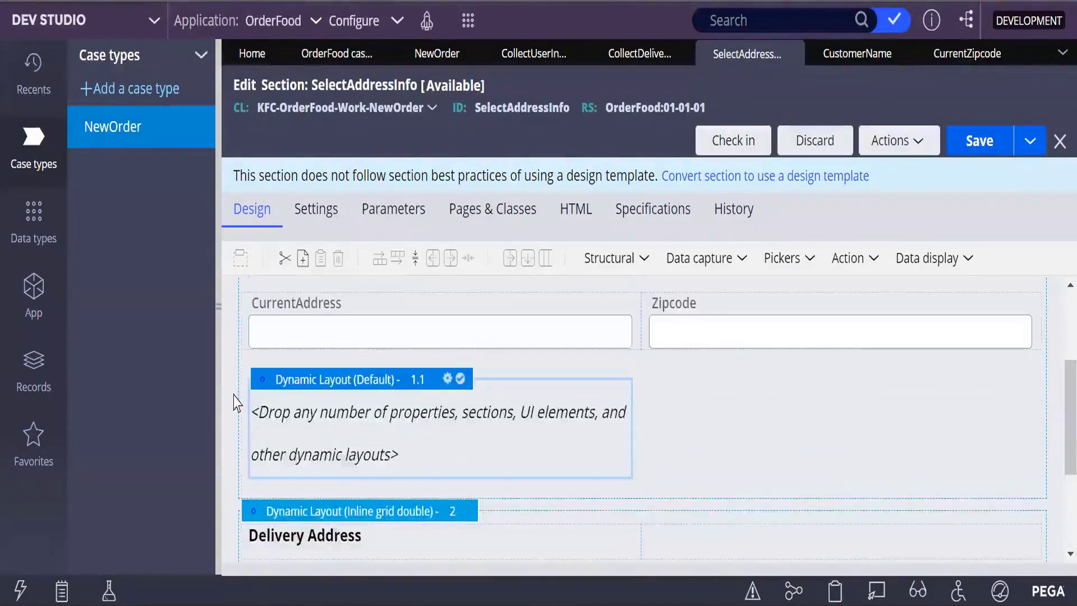